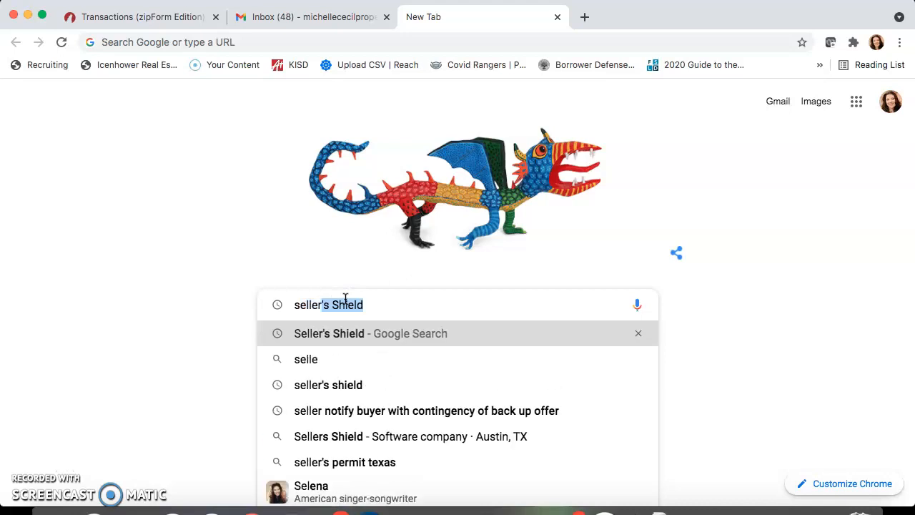
# Search Google for Seller's Shield and open the sellersshield.com result.
pyautogui.press('Return')
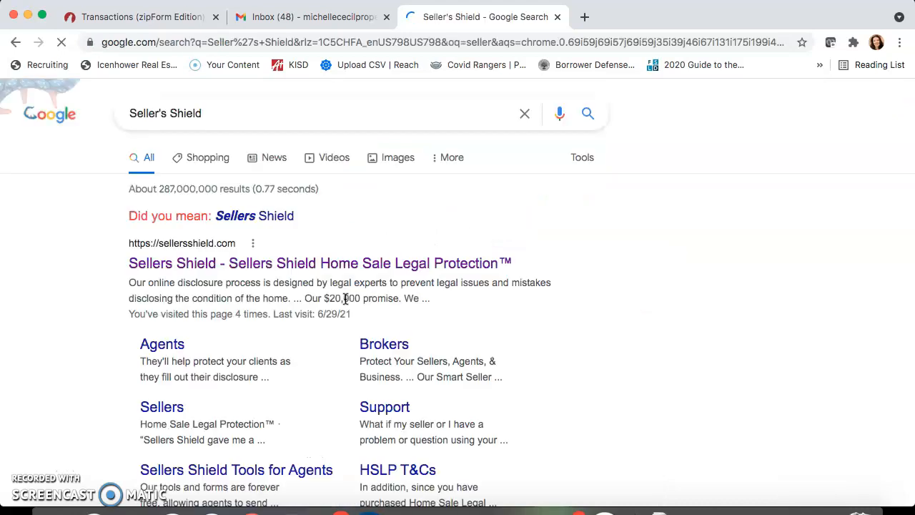
pyautogui.click(312, 260)
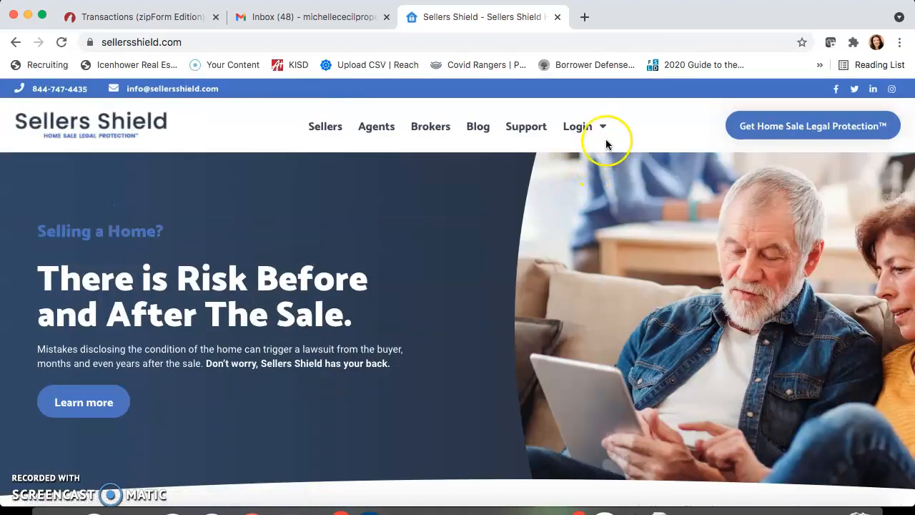
# Sign in through Agent Login under the header's Login menu.
pyautogui.moveTo(606, 127)
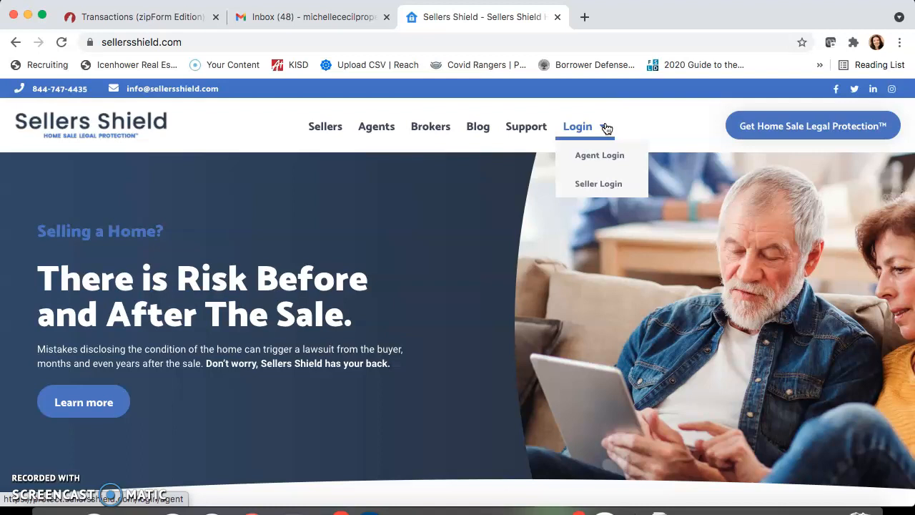
pyautogui.click(603, 156)
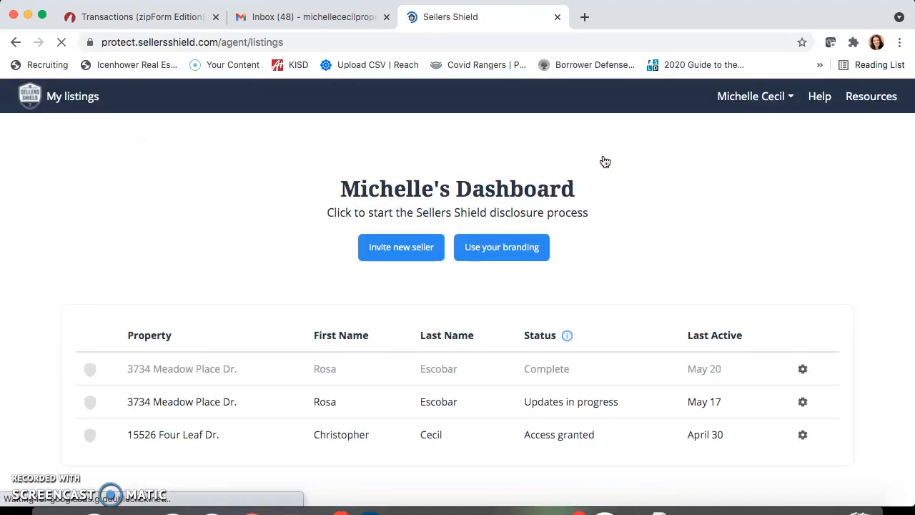
# Start a new seller invitation and enter the property's street, city and zip code.
pyautogui.click(401, 254)
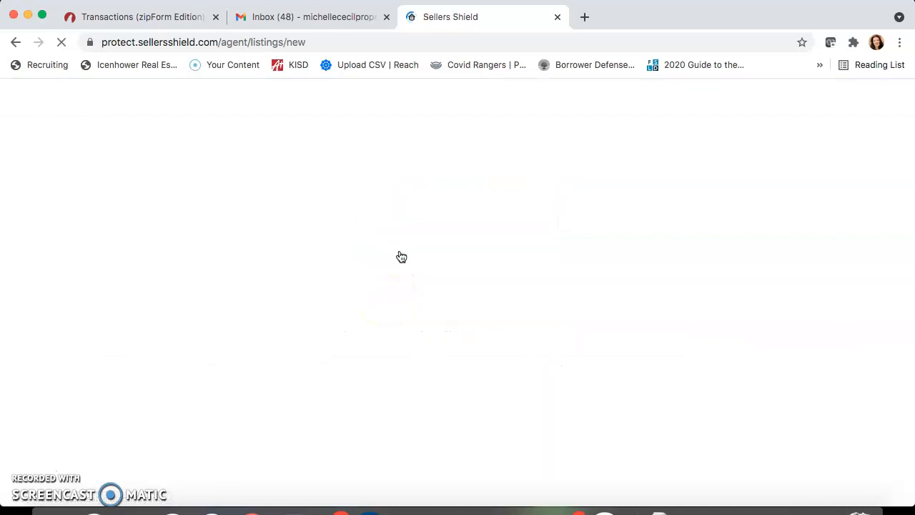
pyautogui.scroll(-2, 387, 291)
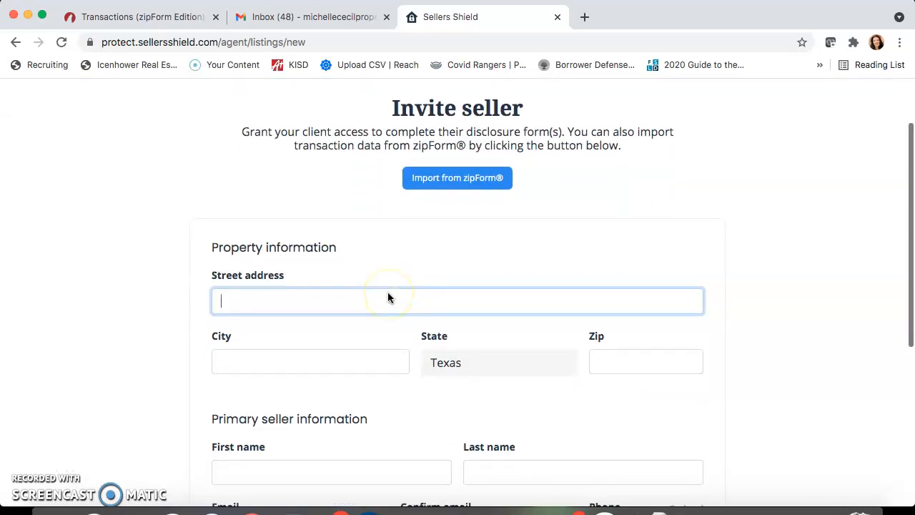
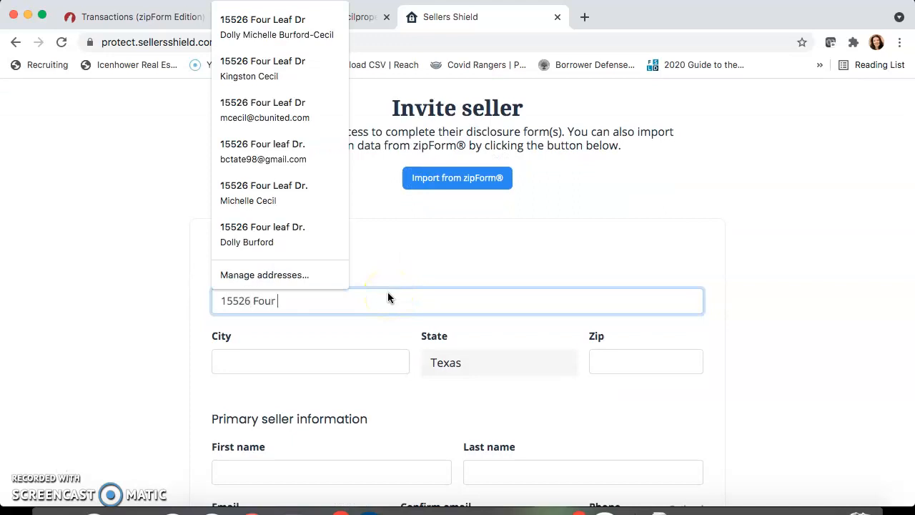
pyautogui.press('Tab')
pyautogui.write('Houston')
pyautogui.press('Tab')
pyautogui.press('Tab')
pyautogui.click(679, 366)
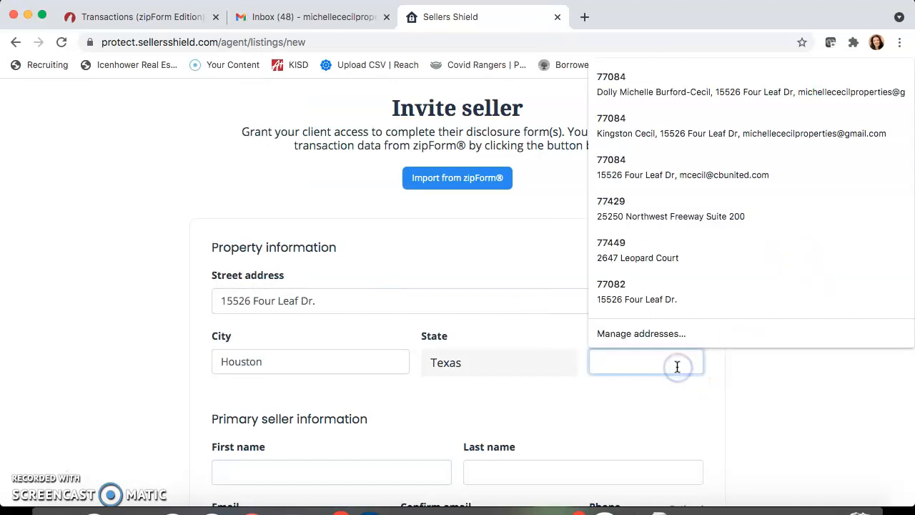
pyautogui.write('77084')
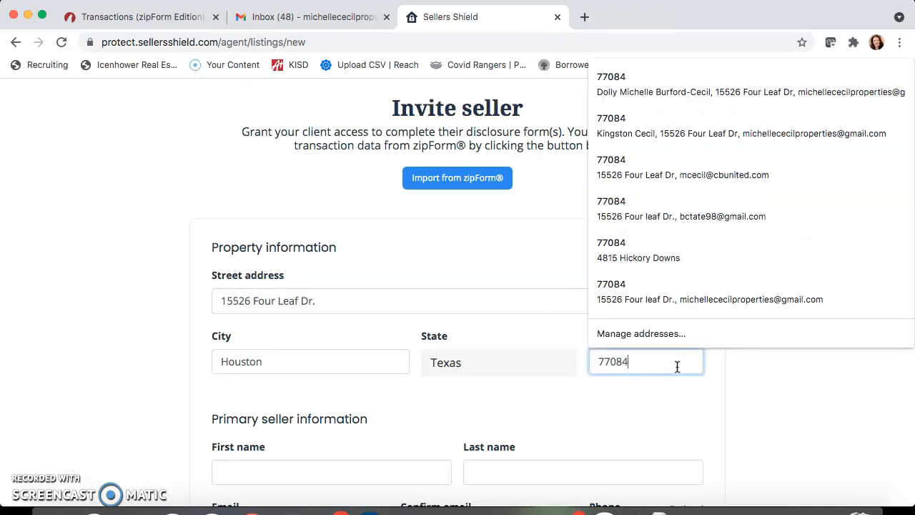
pyautogui.click(145, 406)
# Fill in the primary seller's first and last name, email, confirmed email and phone number.
pyautogui.scroll(-3, 145, 406)
pyautogui.click(267, 310)
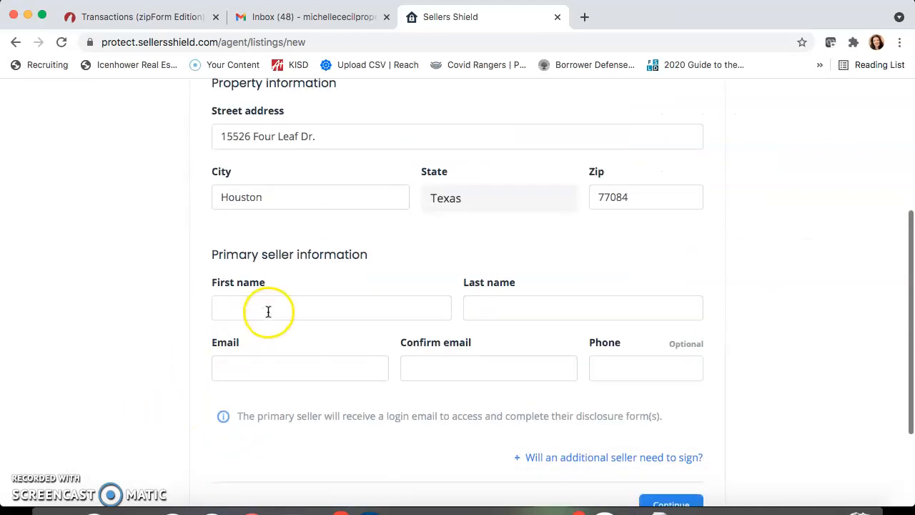
pyautogui.press('Tab')
pyautogui.press('Tab')
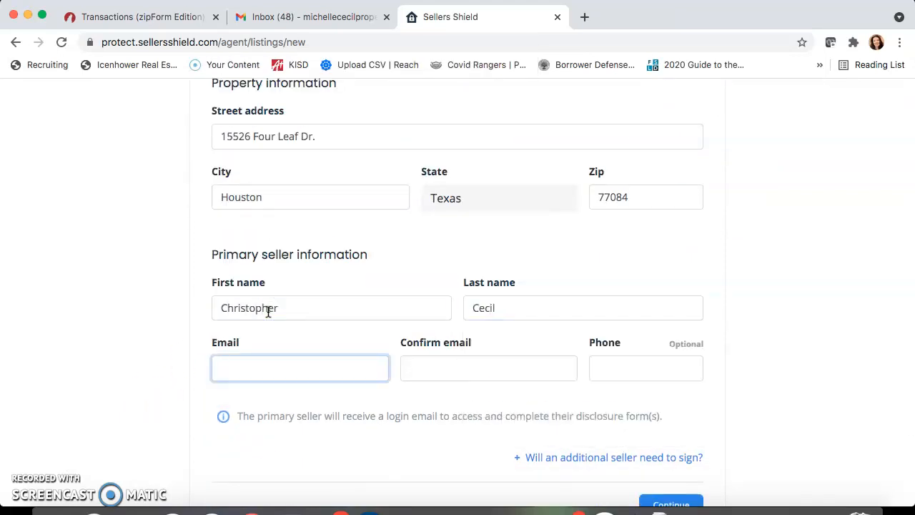
pyautogui.press('Tab')
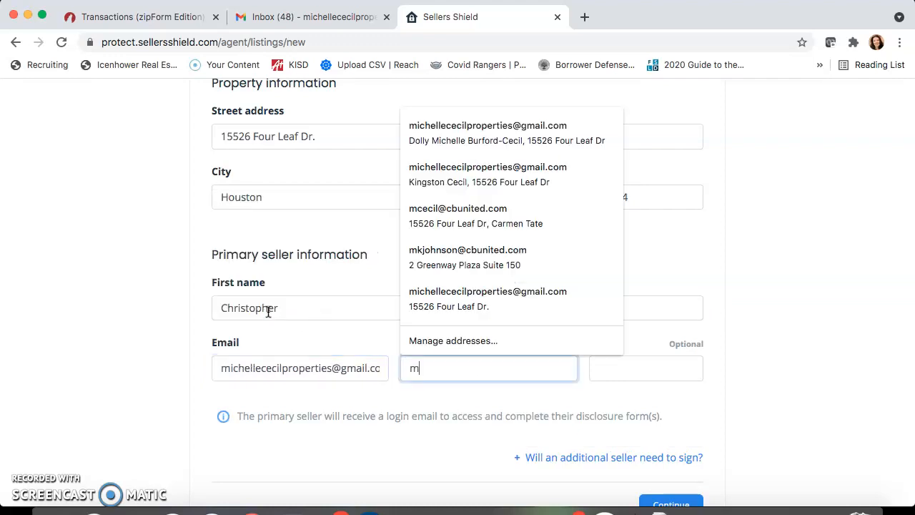
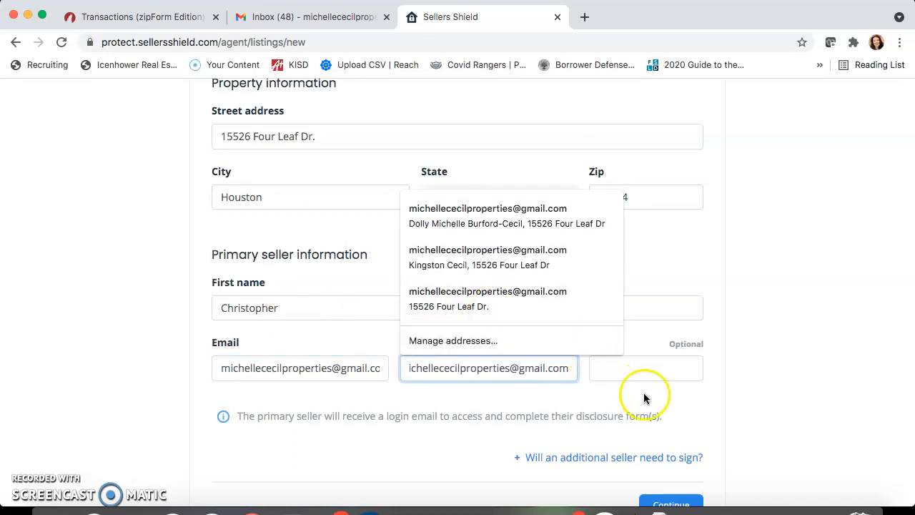
pyautogui.click(643, 396)
pyautogui.click(645, 369)
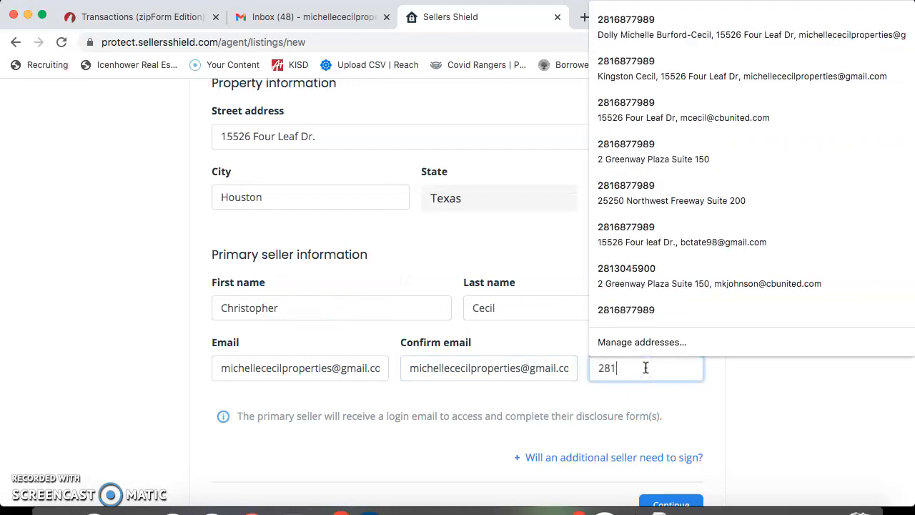
pyautogui.click(757, 407)
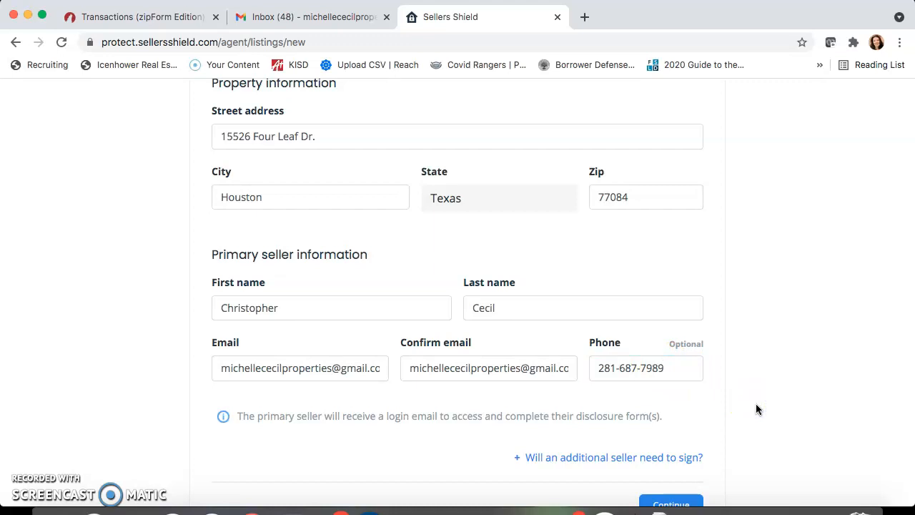
# Remove the additional seller section and continue to the next invitation step.
pyautogui.scroll(-3, 758, 408)
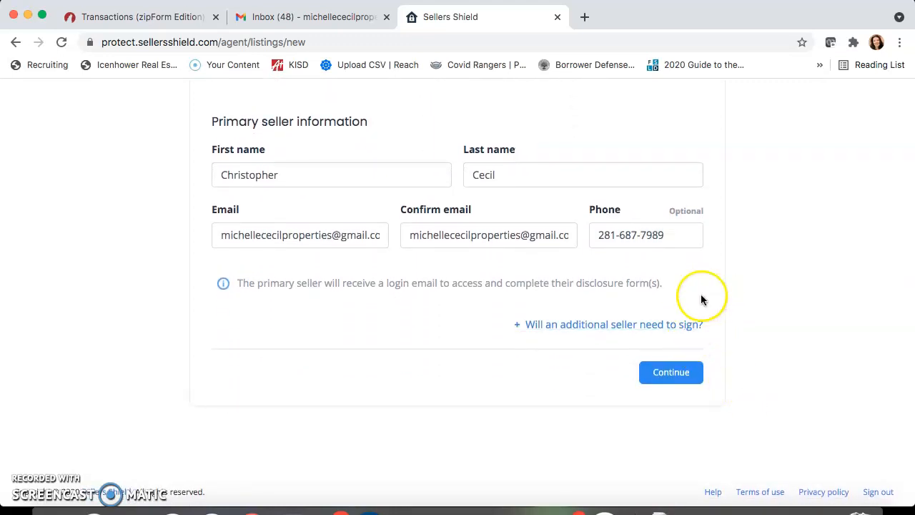
pyautogui.click(604, 329)
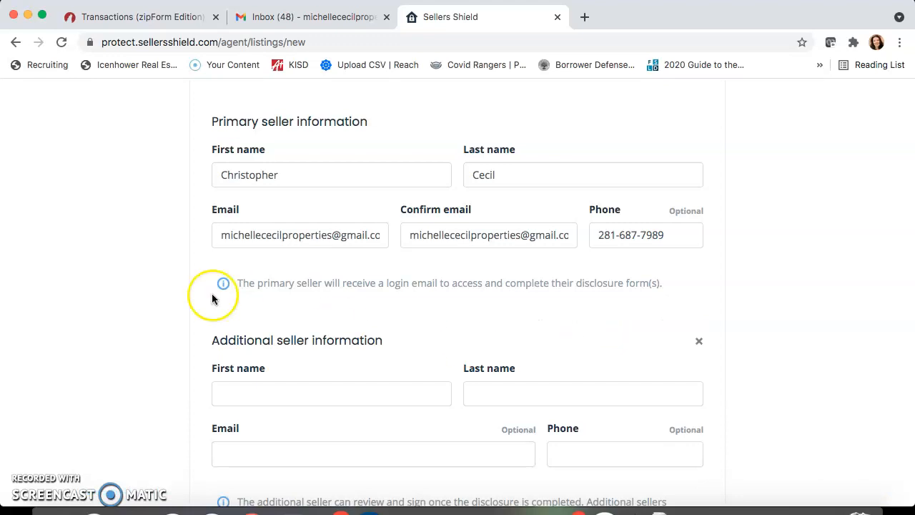
pyautogui.scroll(-4, 146, 334)
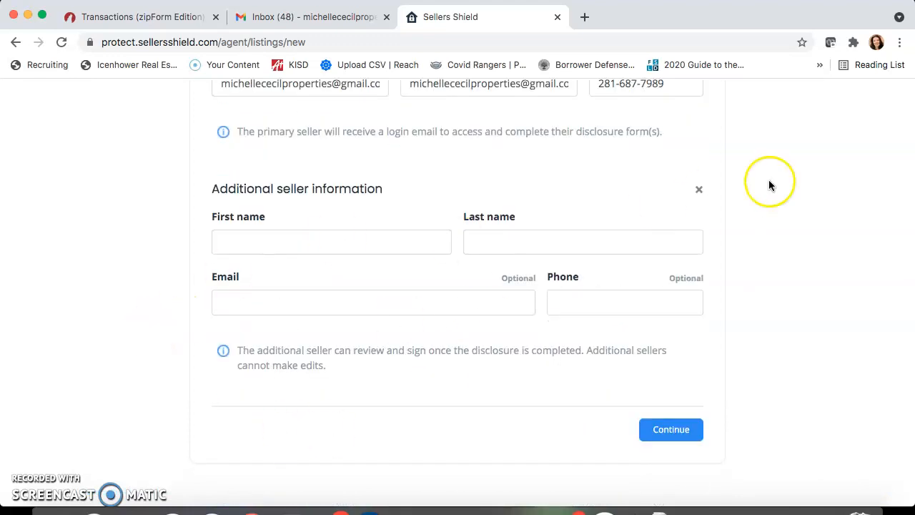
pyautogui.click(699, 189)
pyautogui.scroll(2, 789, 286)
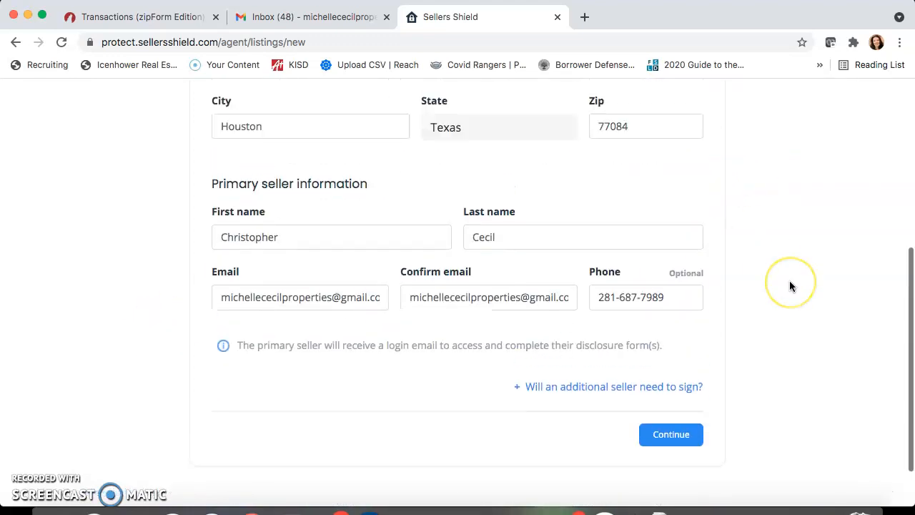
pyautogui.click(672, 438)
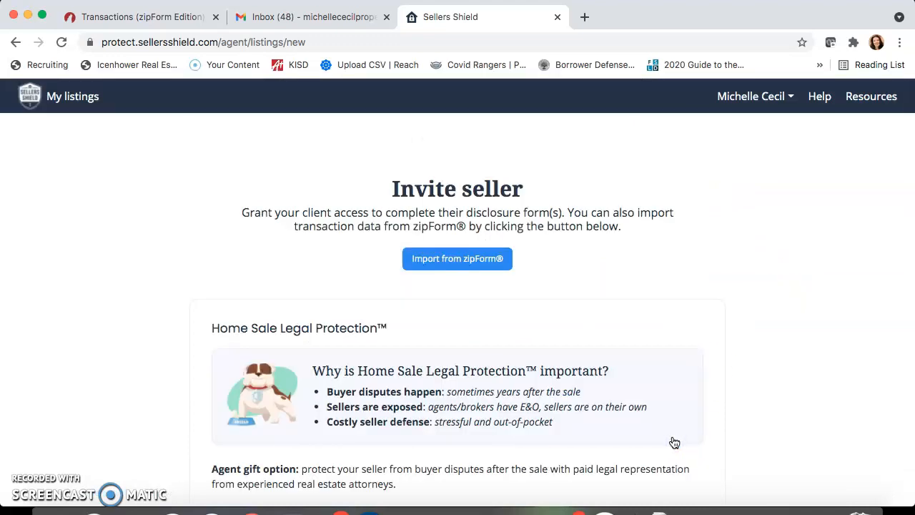
# Review the protection packages and choose No Protection Package.
pyautogui.scroll(-1, 671, 439)
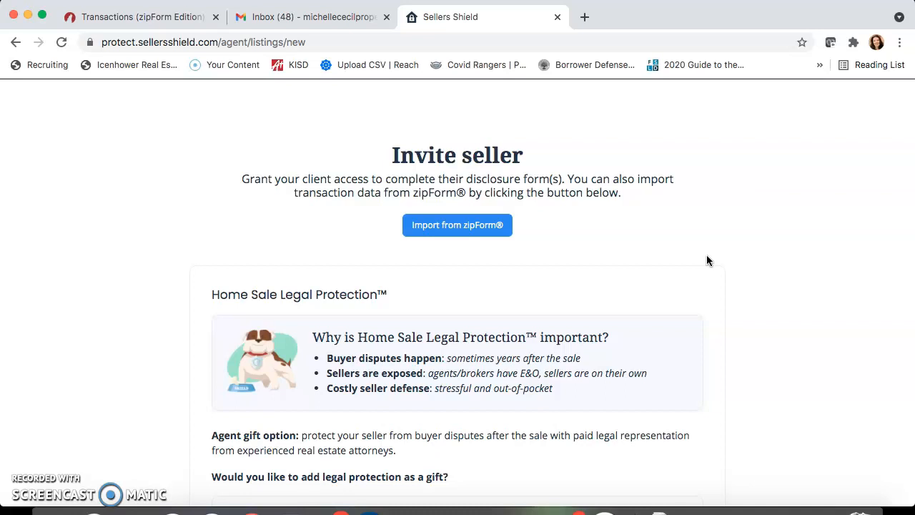
pyautogui.scroll(-1, 706, 260)
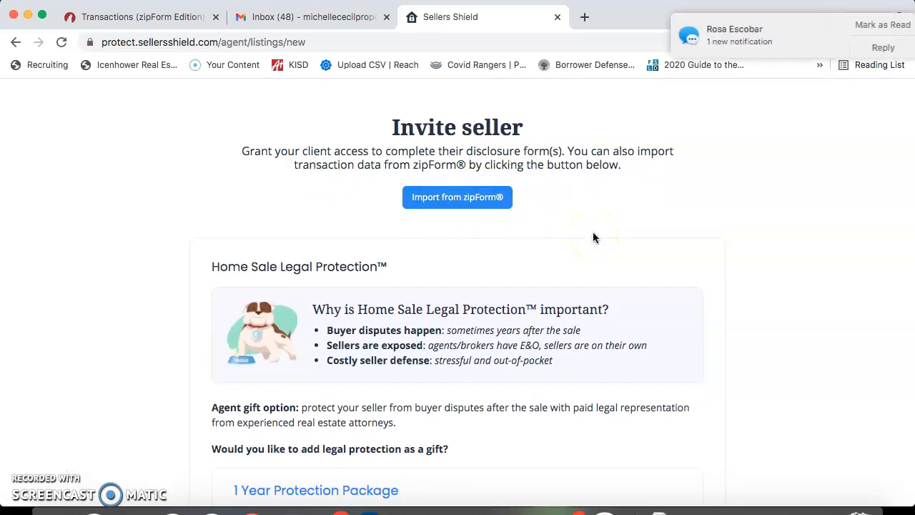
pyautogui.scroll(-1, 593, 237)
pyautogui.click(876, 29)
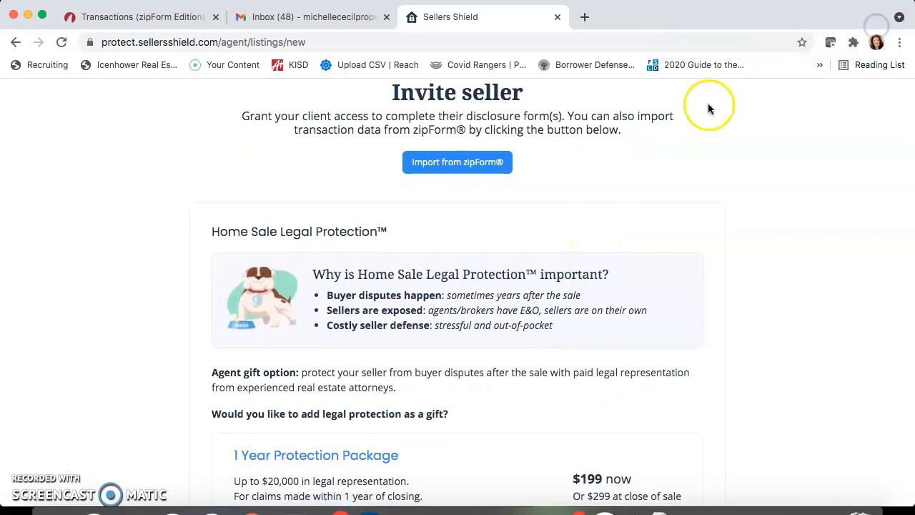
pyautogui.scroll(-3, 615, 236)
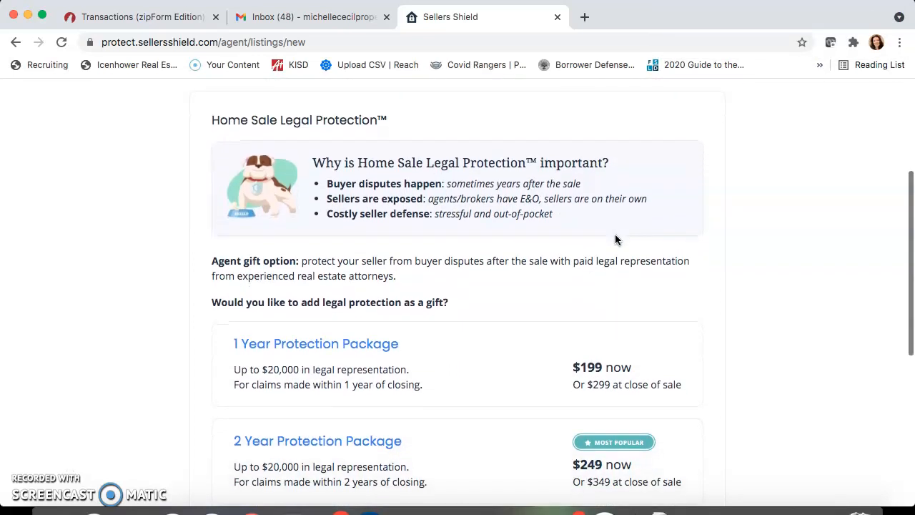
pyautogui.scroll(-1, 615, 239)
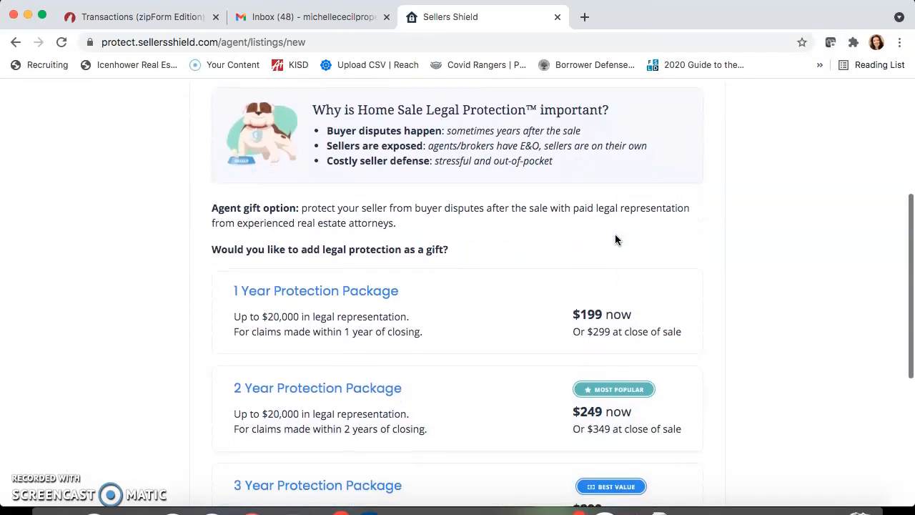
pyautogui.scroll(-3, 616, 240)
pyautogui.scroll(-2, 615, 237)
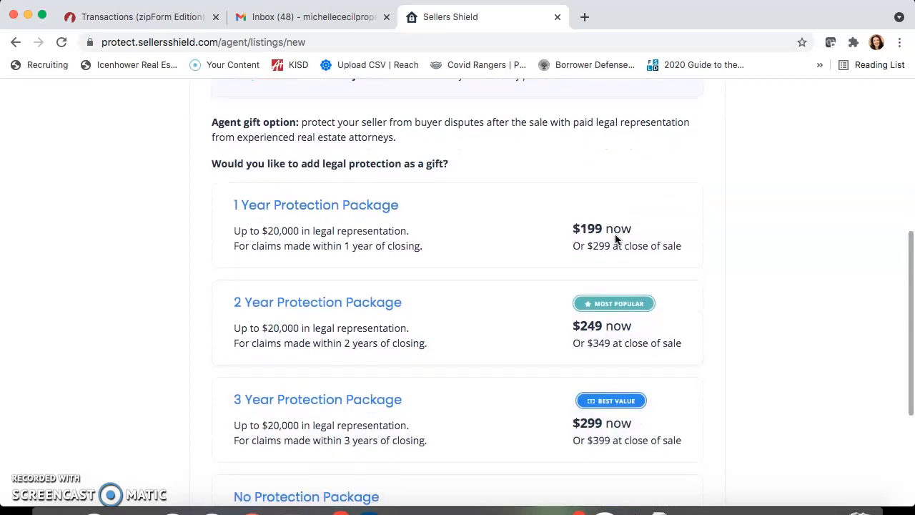
pyautogui.scroll(-2, 616, 240)
pyautogui.click(792, 303)
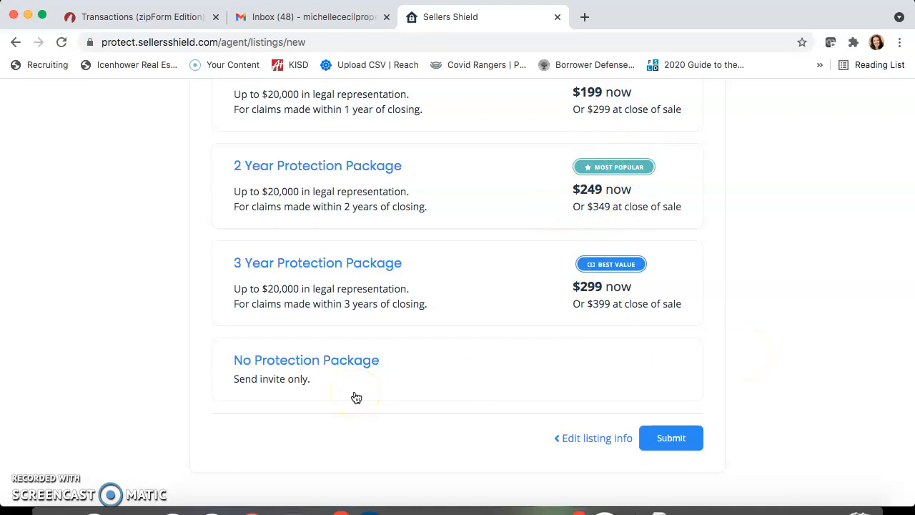
pyautogui.click(349, 365)
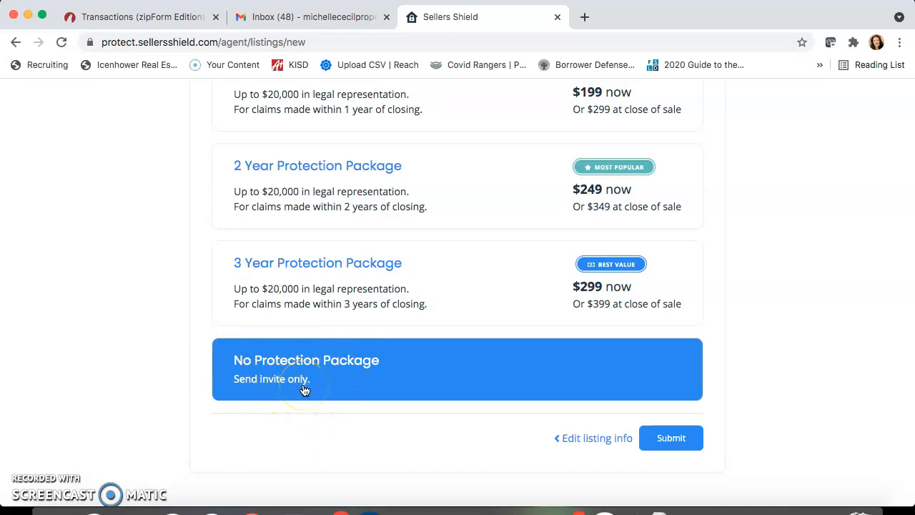
# Submit the seller invite without protection, then switch to the Gmail inbox.
pyautogui.scroll(3, 303, 389)
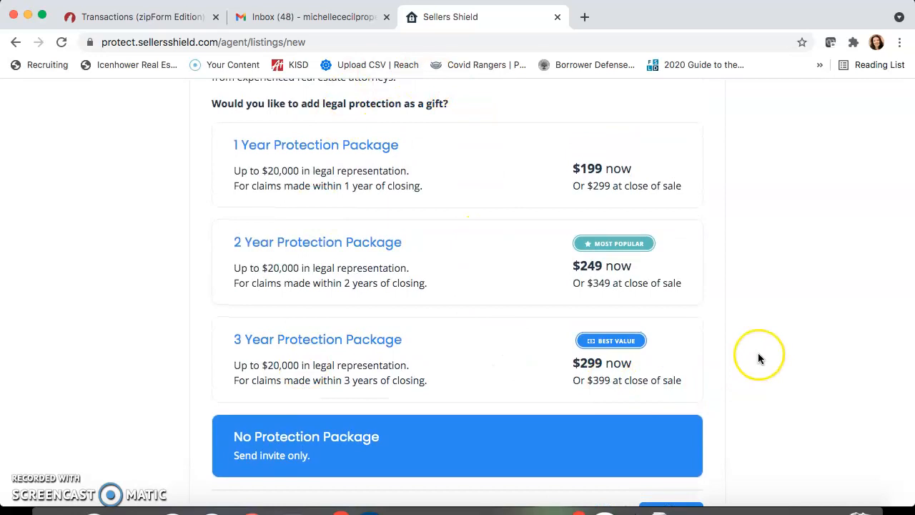
pyautogui.scroll(-5, 758, 354)
pyautogui.click(679, 377)
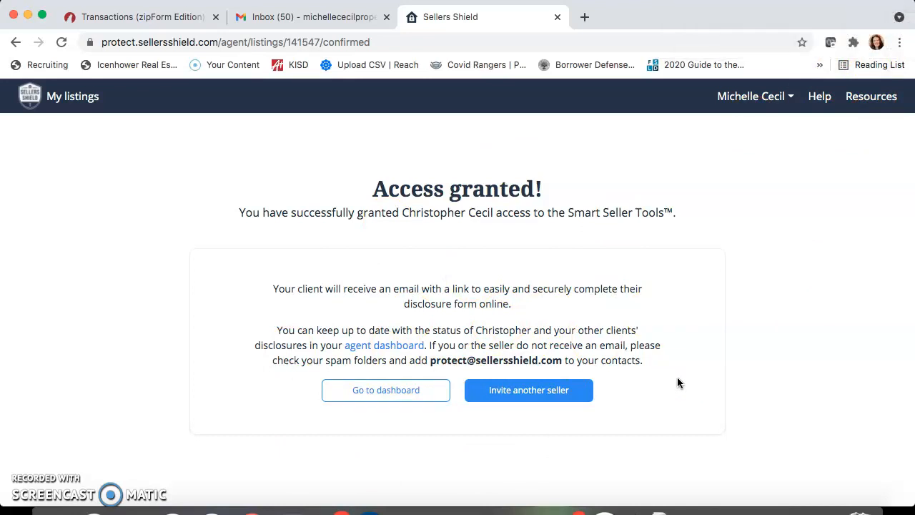
pyautogui.click(307, 16)
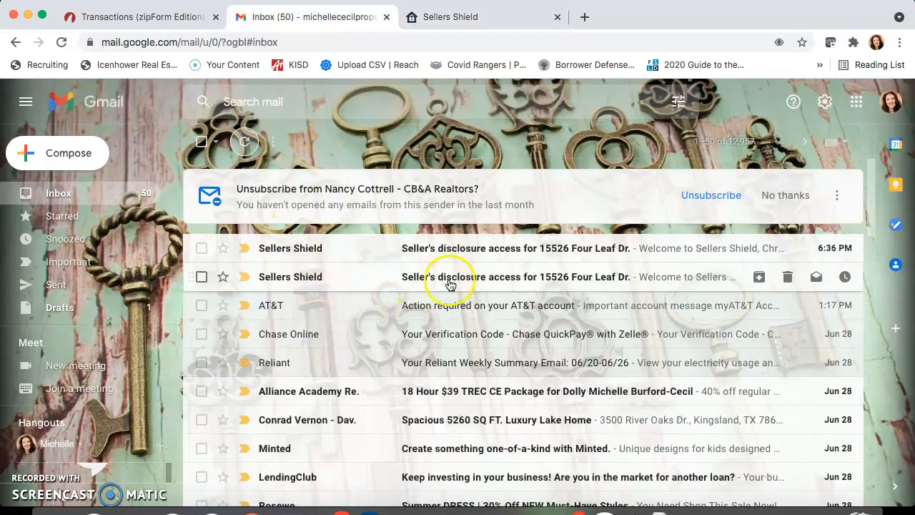
# Open the Sellers Shield access email and follow its 'Start my disclosure form' link.
pyautogui.click(530, 252)
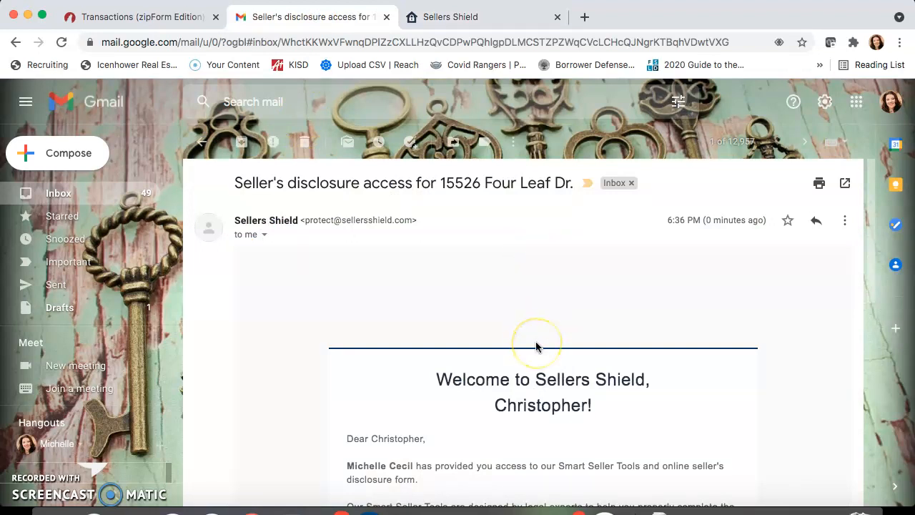
pyautogui.scroll(-5, 536, 346)
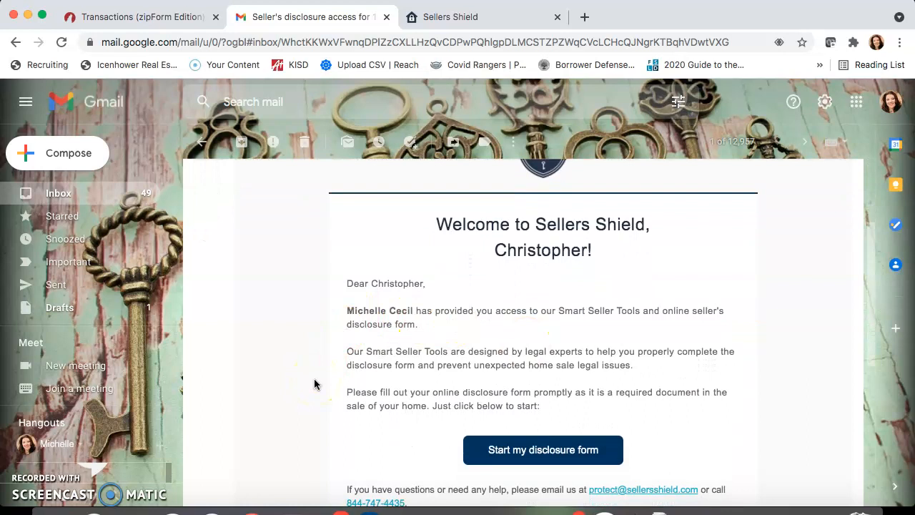
pyautogui.scroll(-2, 314, 385)
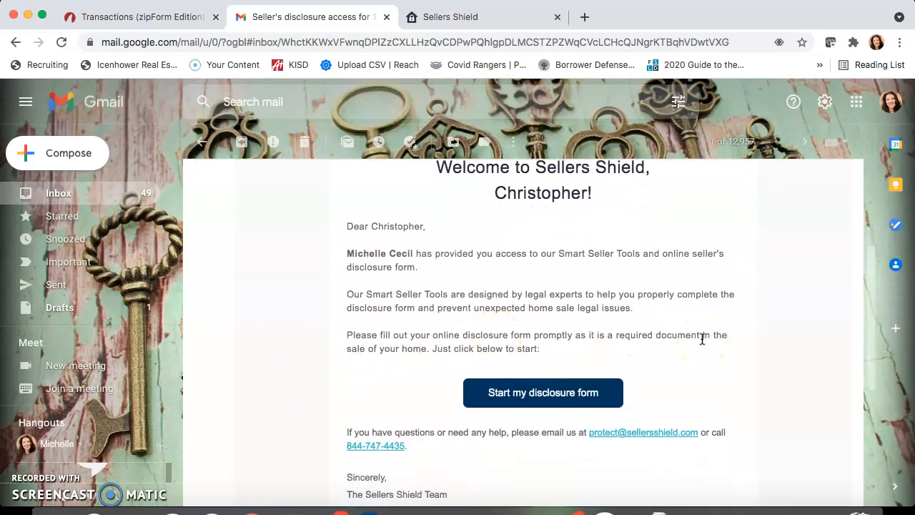
pyautogui.scroll(-1, 702, 338)
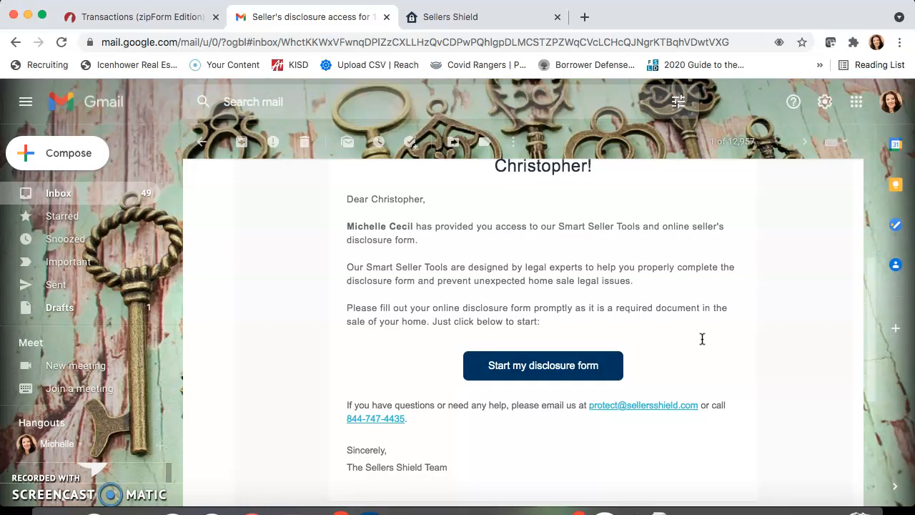
pyautogui.click(538, 363)
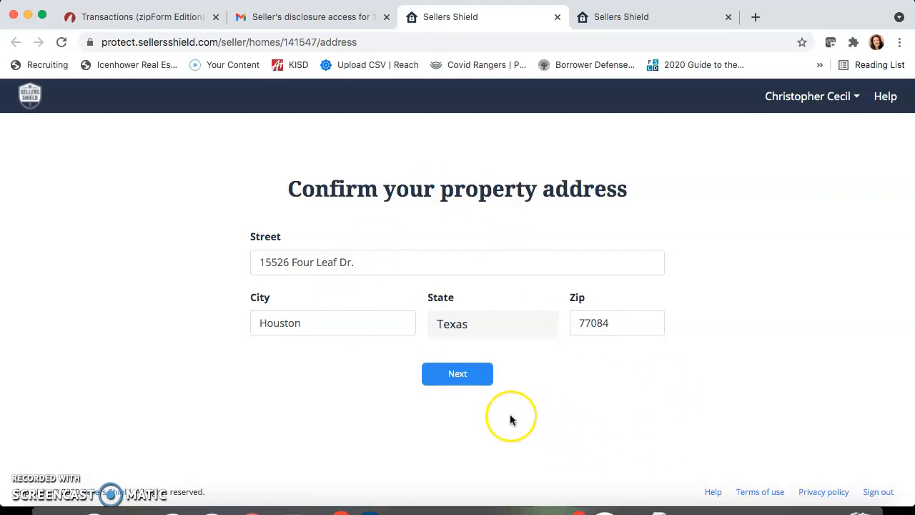
# Confirm the prefilled property address and start the disclosure.
pyautogui.click(471, 380)
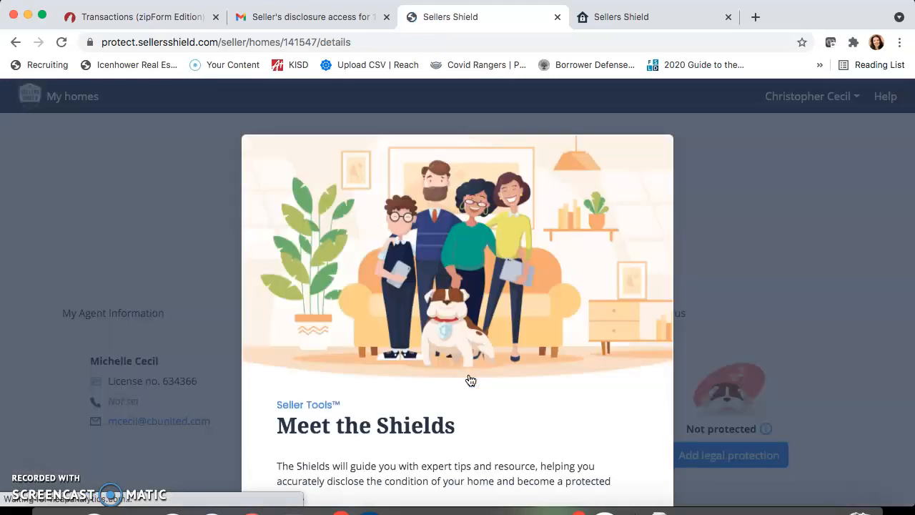
pyautogui.scroll(-3, 358, 365)
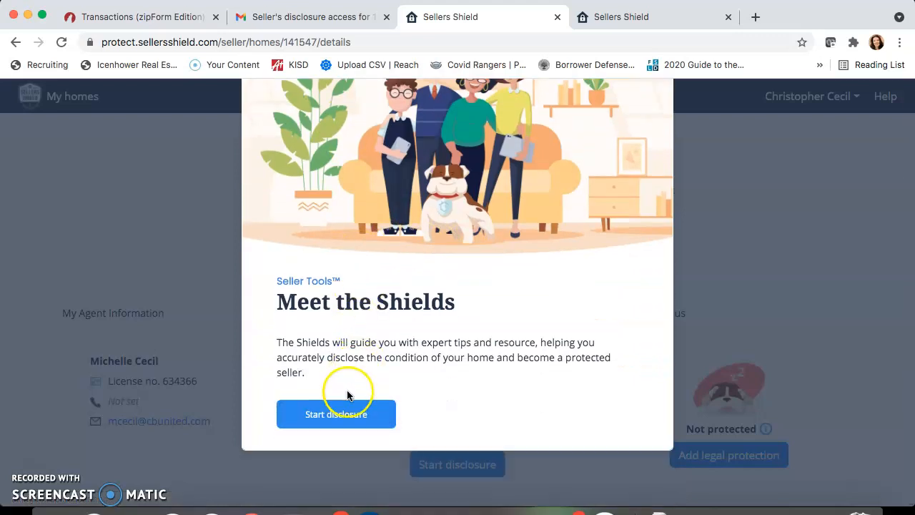
pyautogui.click(350, 419)
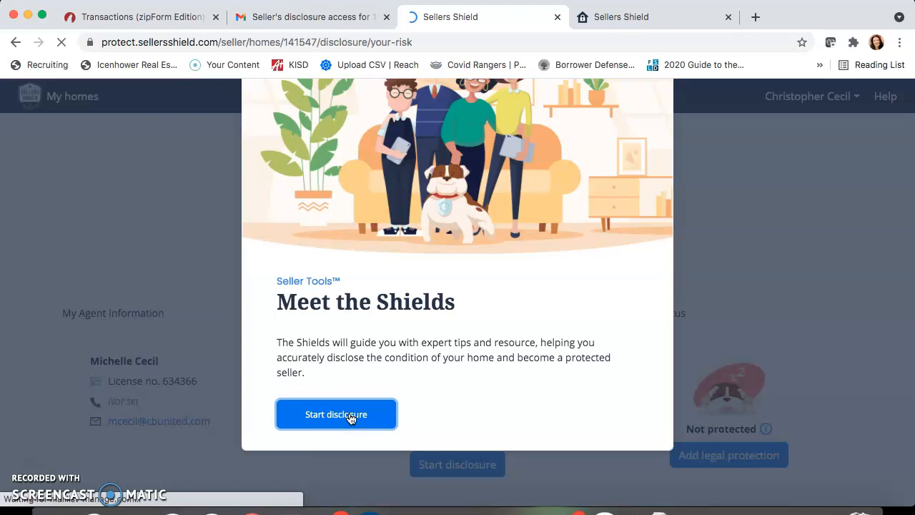
pyautogui.scroll(-1, 350, 419)
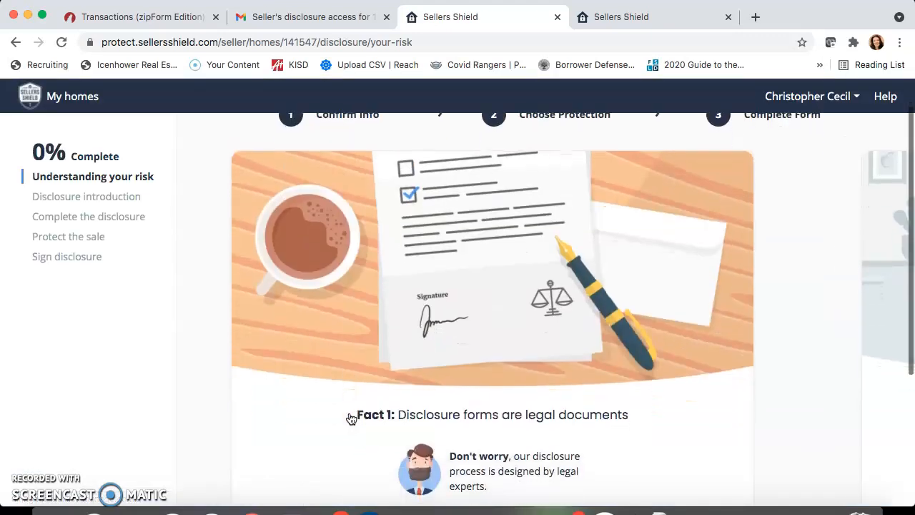
pyautogui.scroll(-6, 348, 418)
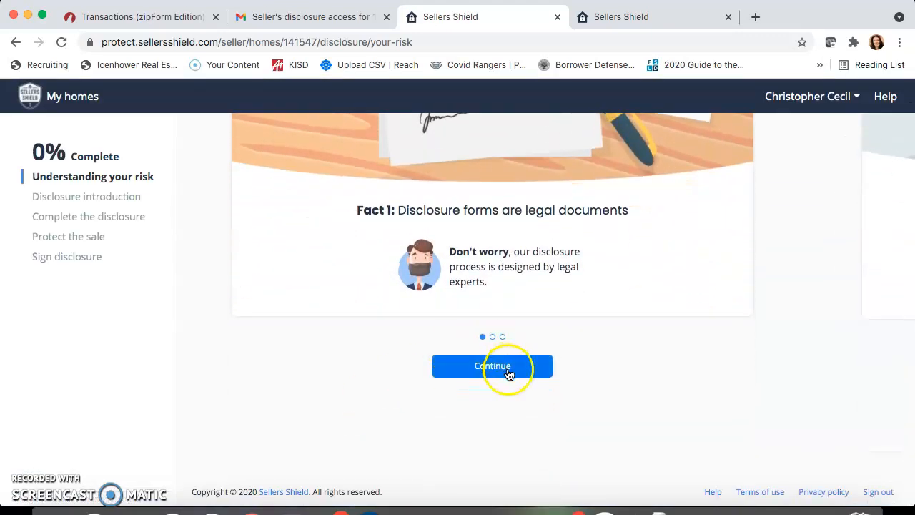
pyautogui.scroll(6, 508, 374)
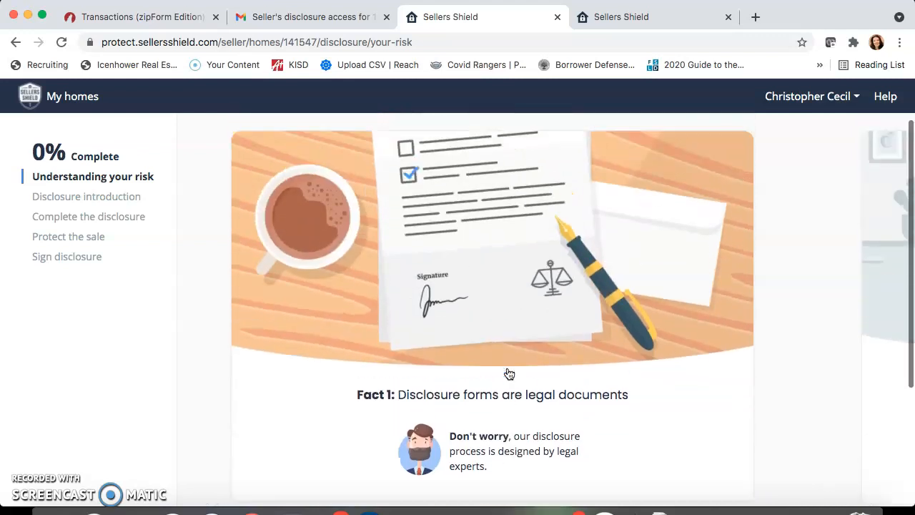
pyautogui.scroll(-4, 508, 374)
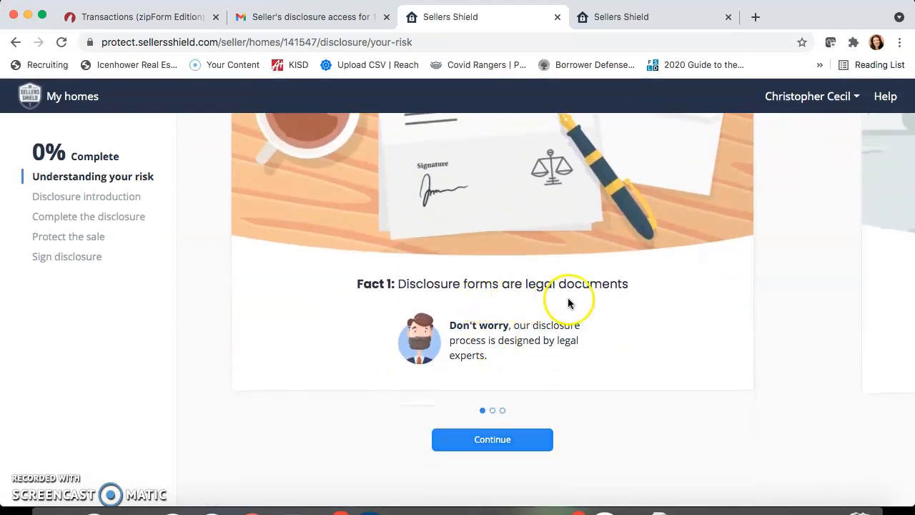
# Continue through risk Facts 1–3, tick the risks-and-responsibilities acknowledgement and continue.
pyautogui.click(496, 438)
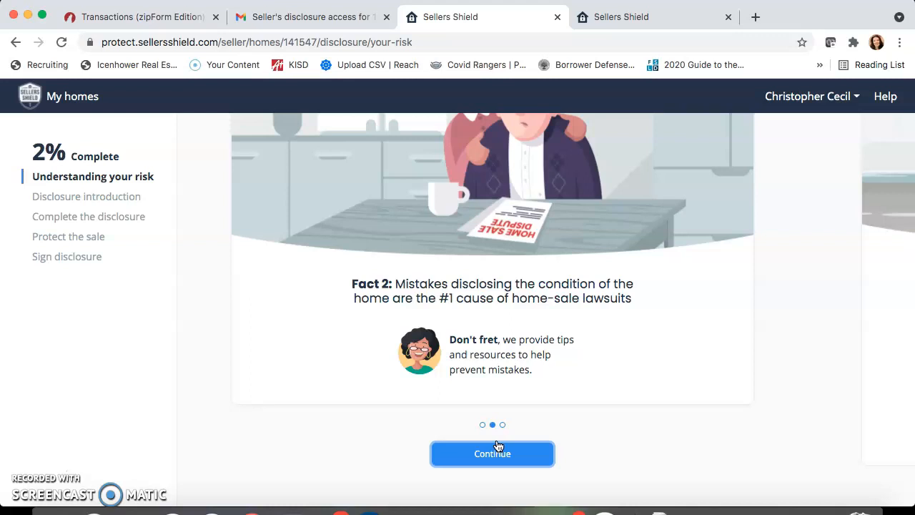
pyautogui.click(497, 445)
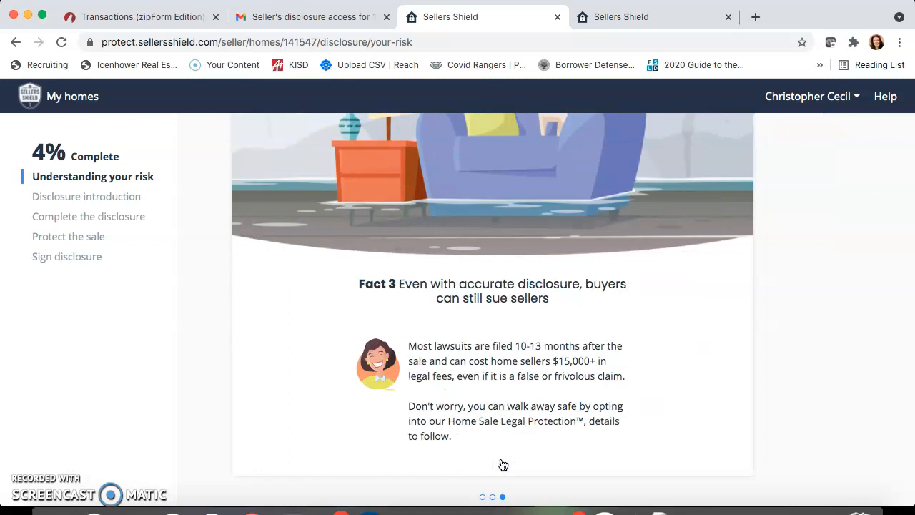
pyautogui.scroll(-3, 502, 464)
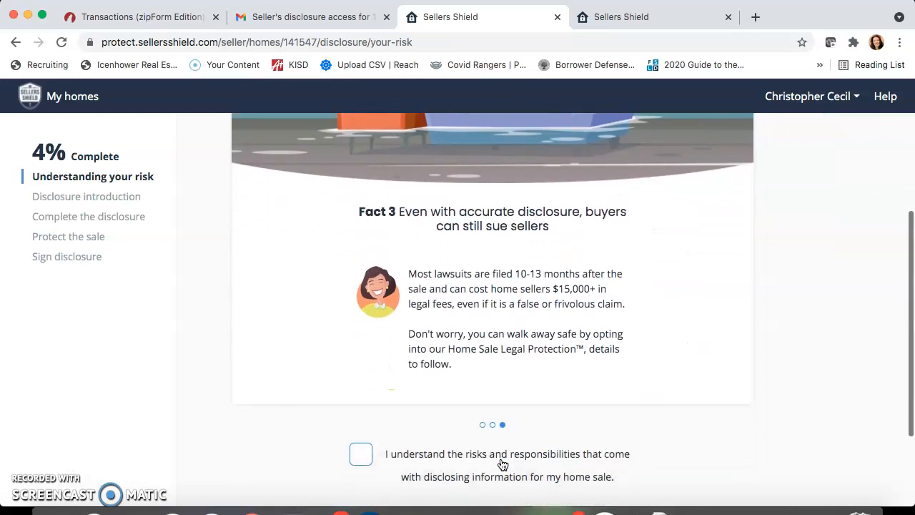
pyautogui.click(502, 464)
pyautogui.scroll(-2, 502, 465)
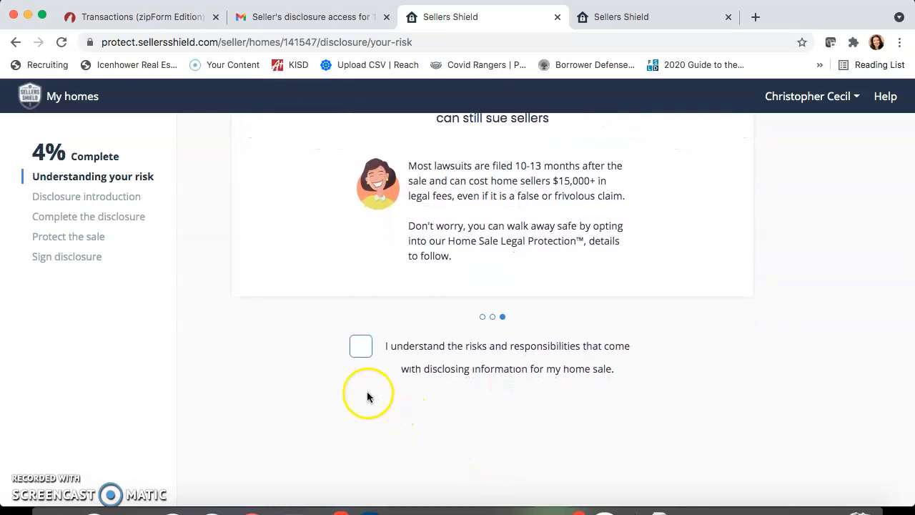
pyautogui.click(363, 348)
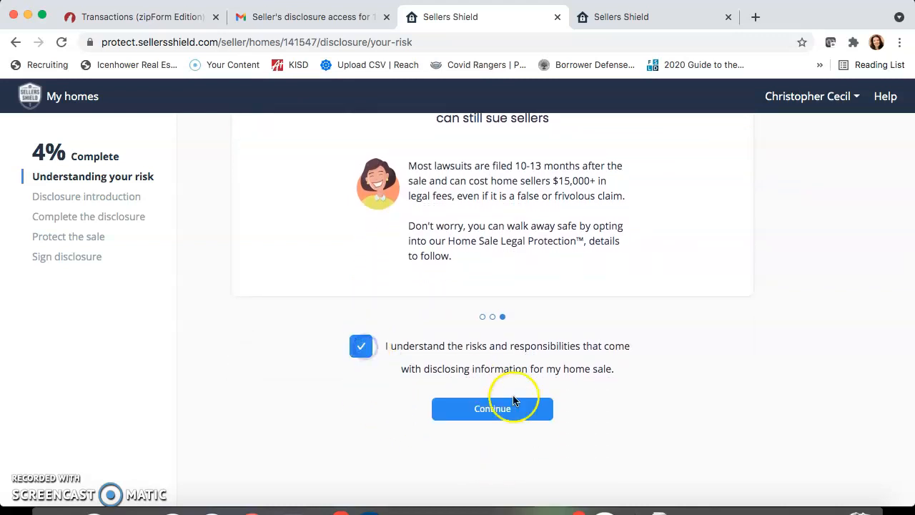
pyautogui.click(502, 410)
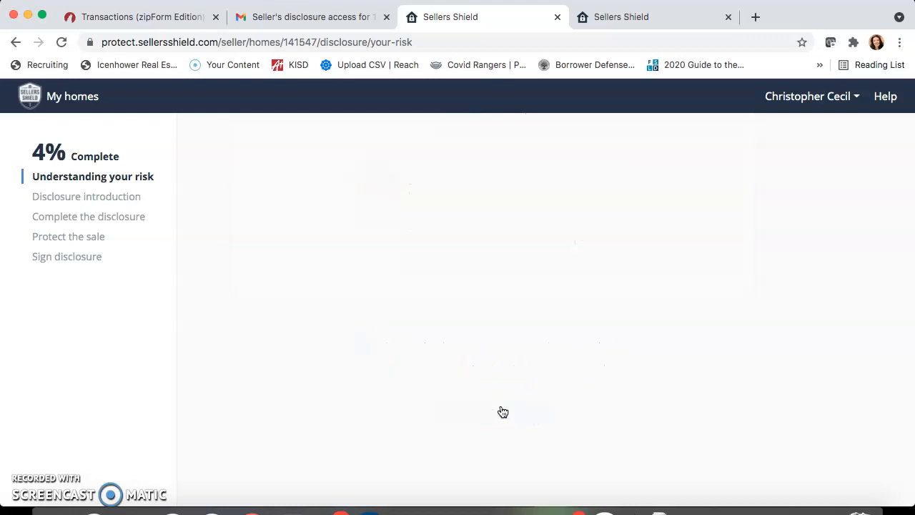
# Decline home sale legal protection by choosing No Protection.
pyautogui.scroll(2, 502, 411)
pyautogui.scroll(1, 502, 411)
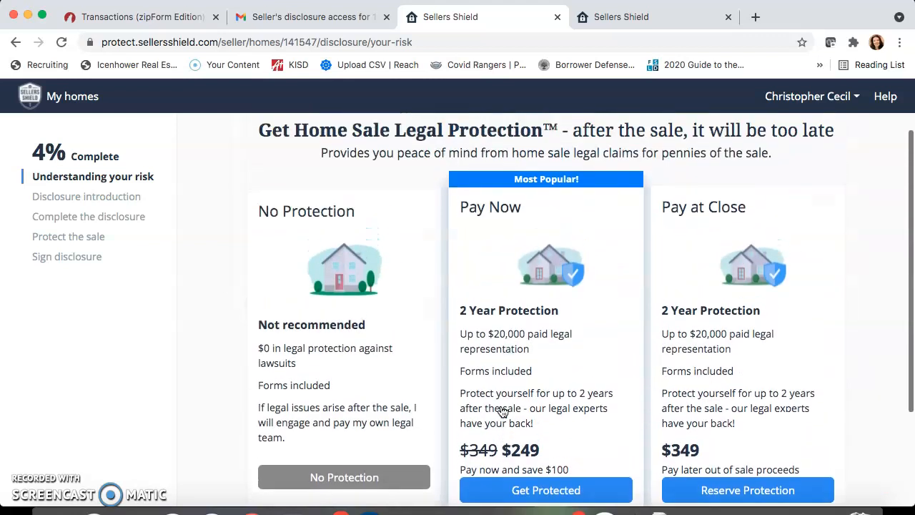
pyautogui.scroll(-1, 502, 411)
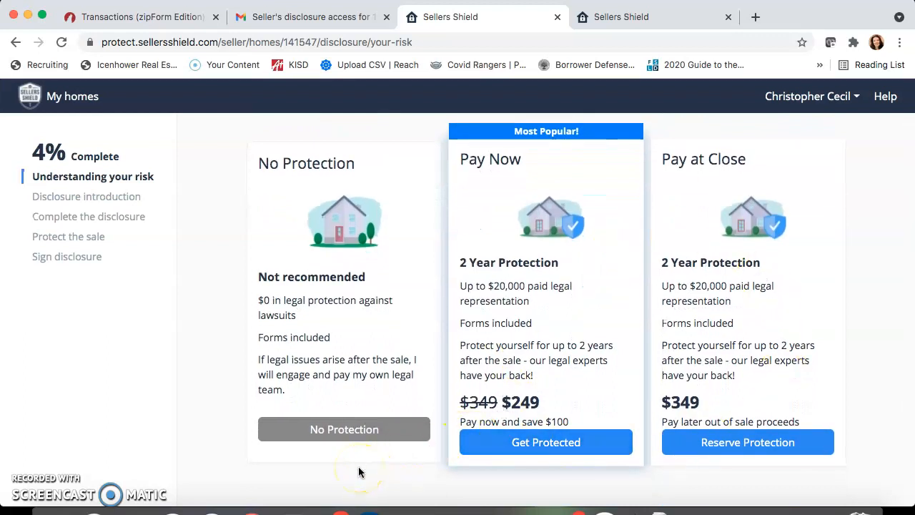
pyautogui.scroll(1, 359, 471)
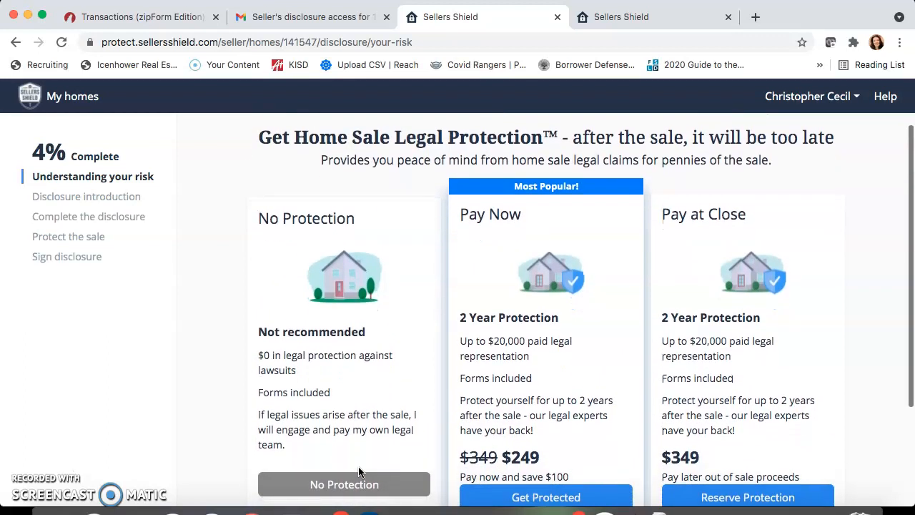
pyautogui.scroll(-1, 359, 472)
pyautogui.click(348, 406)
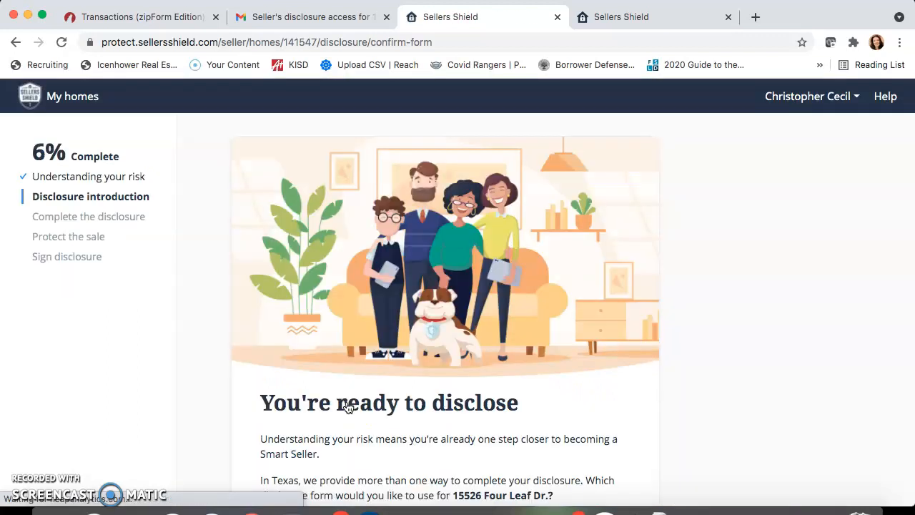
# Preview the Texas REALTORS (TXR) seller's disclosure form, then close the preview.
pyautogui.scroll(-3, 347, 405)
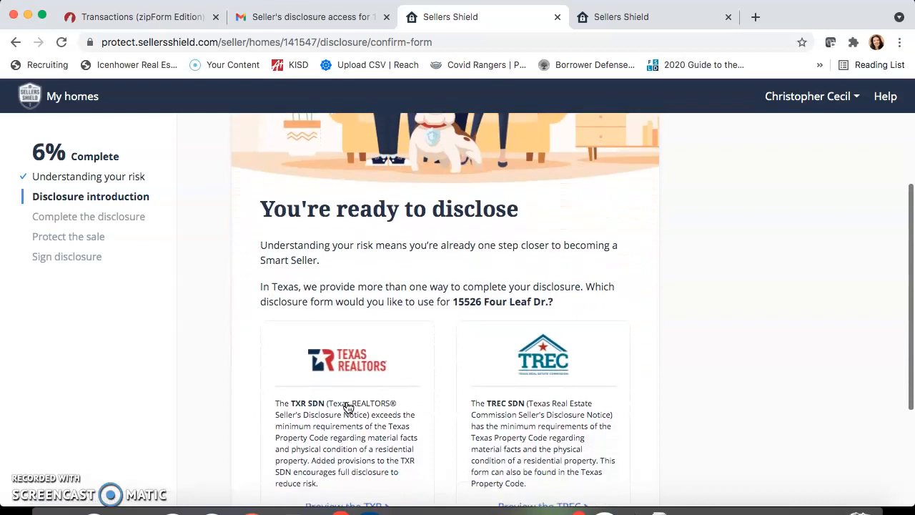
pyautogui.scroll(-1, 348, 406)
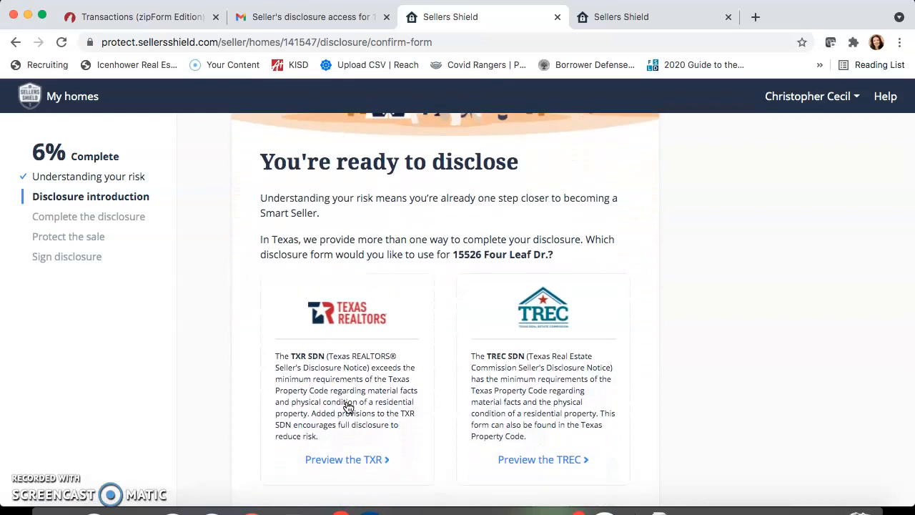
pyautogui.scroll(-1, 347, 405)
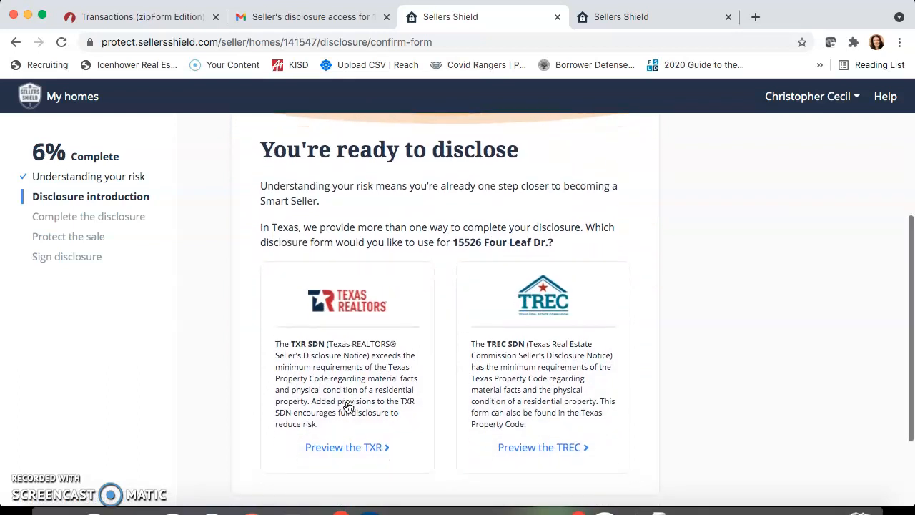
pyautogui.click(363, 407)
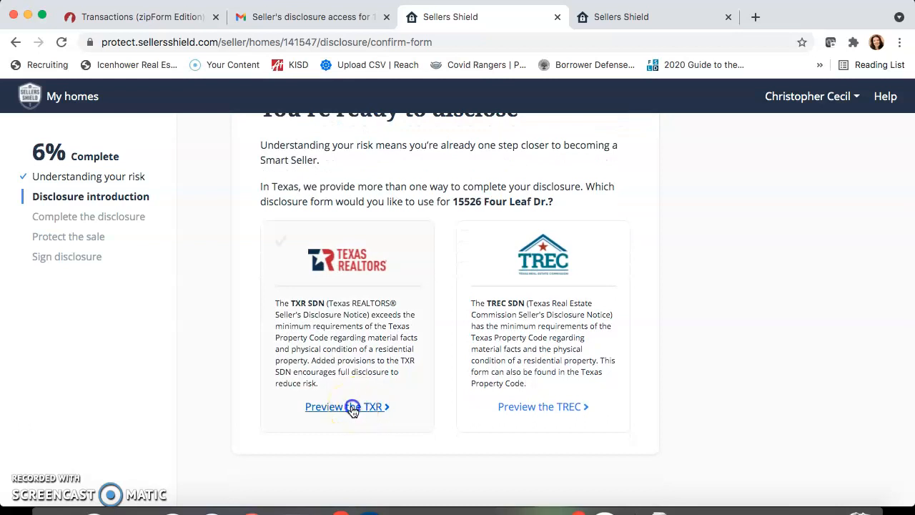
pyautogui.click(353, 409)
pyautogui.scroll(-1, 352, 411)
pyautogui.scroll(1, 358, 400)
pyautogui.click(683, 126)
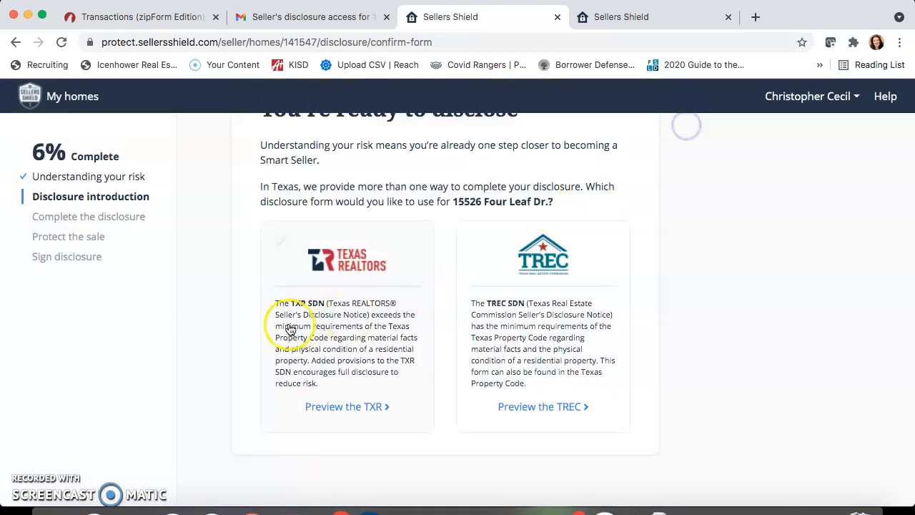
# Select the TXR disclosure form, accept its user agreement and continue.
pyautogui.scroll(-2, 326, 320)
pyautogui.scroll(5, 333, 325)
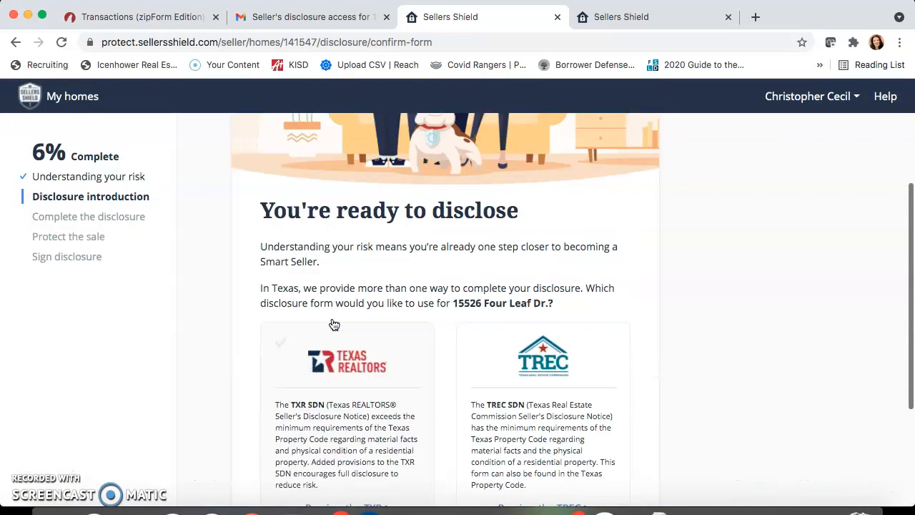
pyautogui.scroll(-5, 334, 324)
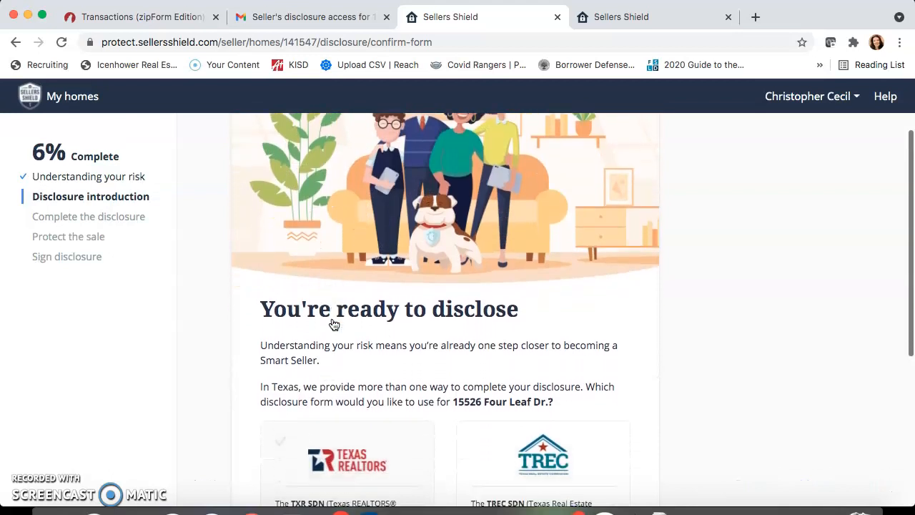
pyautogui.scroll(-2, 333, 324)
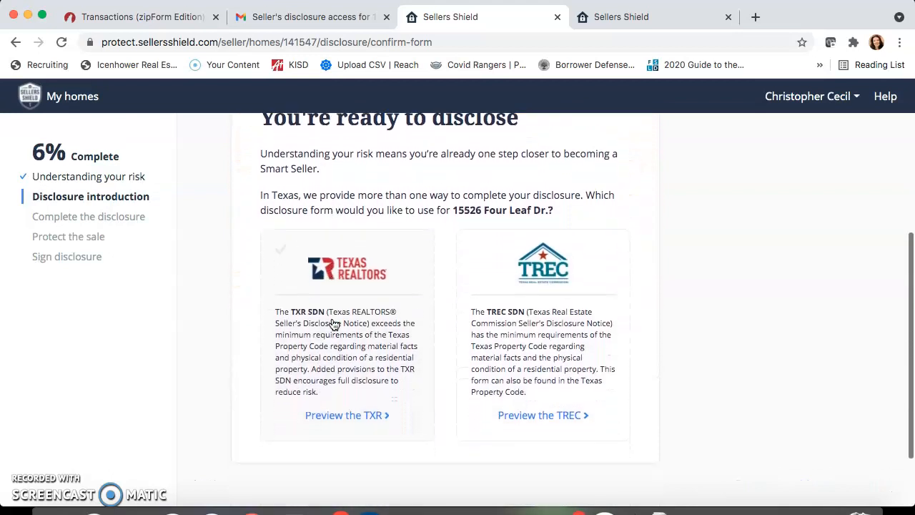
pyautogui.click(325, 292)
pyautogui.scroll(-4, 325, 292)
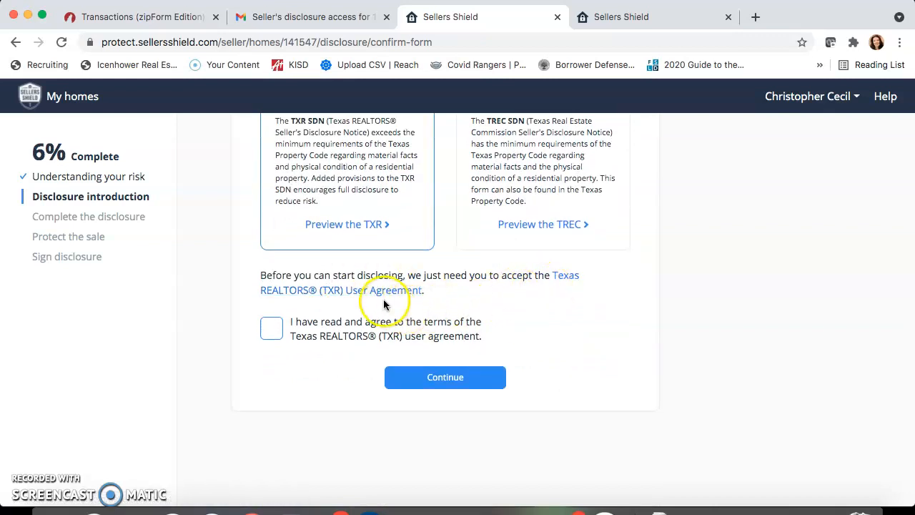
pyautogui.click(272, 333)
pyautogui.click(448, 384)
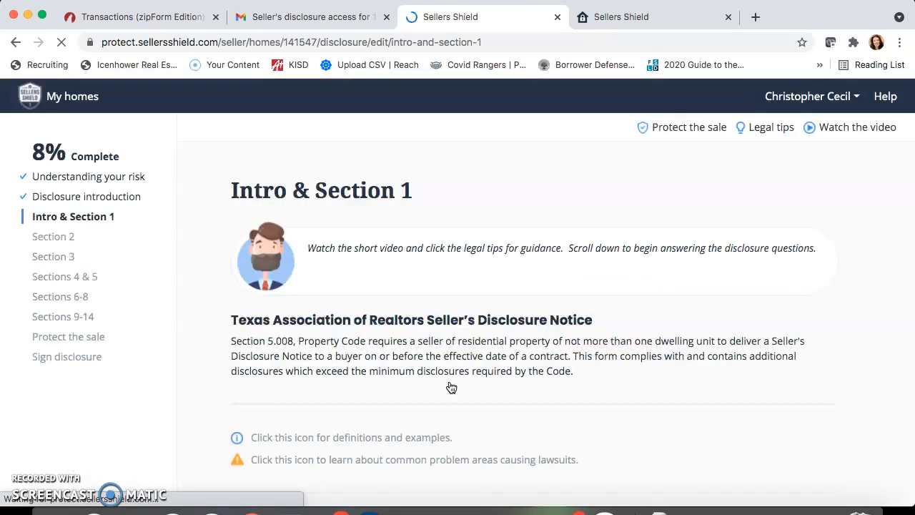
# Scroll through the Section 1 items table, Cable TV Wiring to Pool Heater, marking Fences as Yes.
pyautogui.scroll(-3, 450, 387)
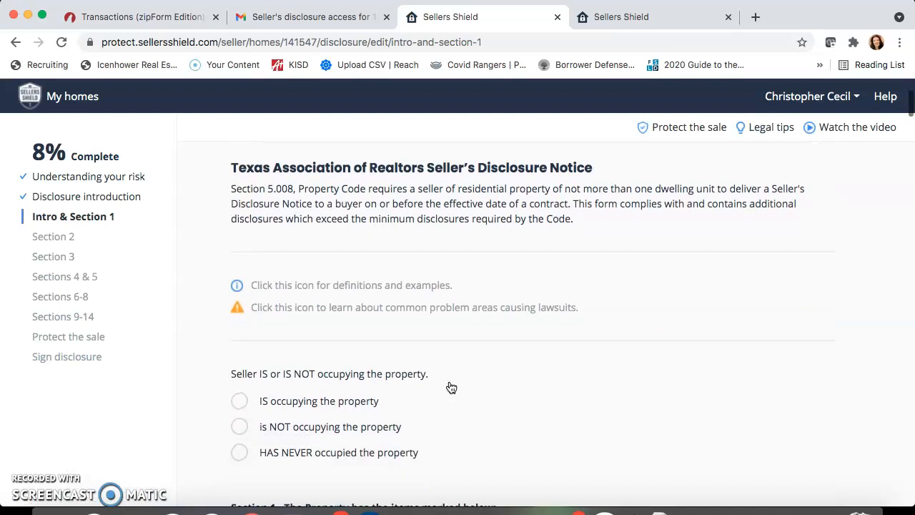
pyautogui.scroll(-3, 451, 387)
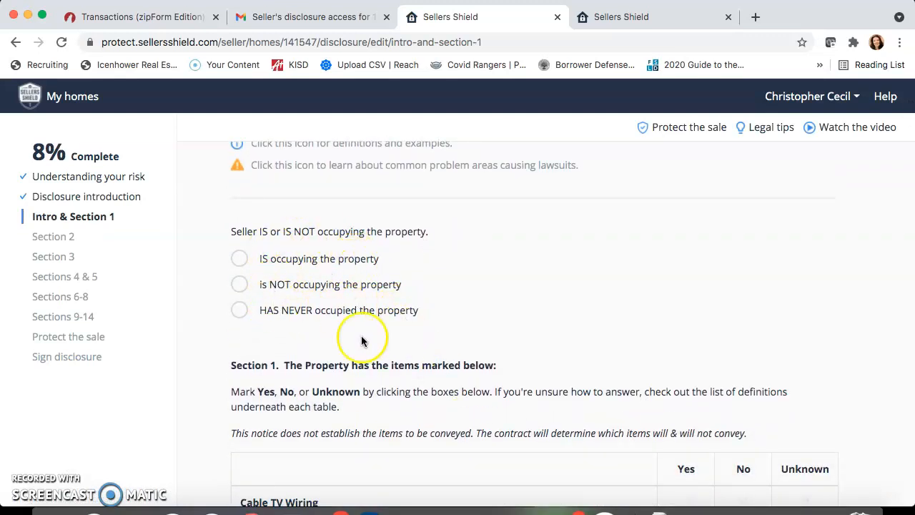
pyautogui.scroll(-3, 361, 341)
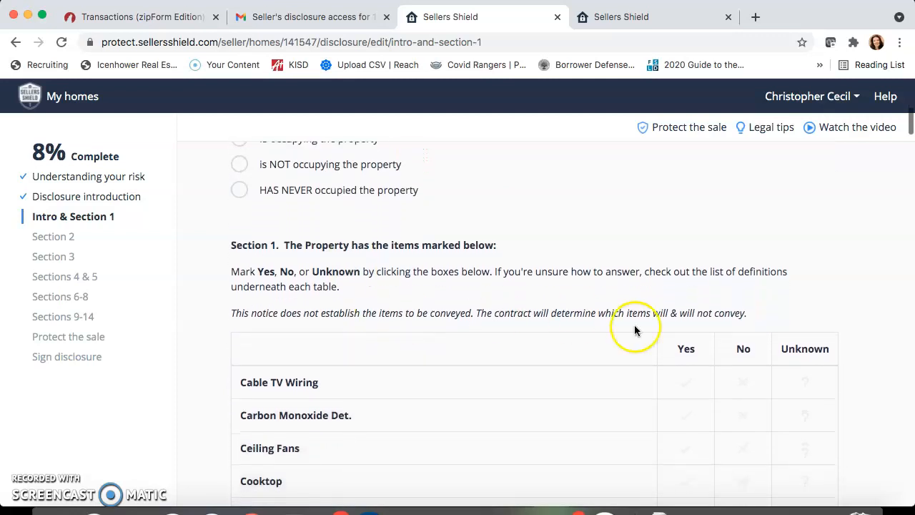
pyautogui.scroll(-2, 686, 379)
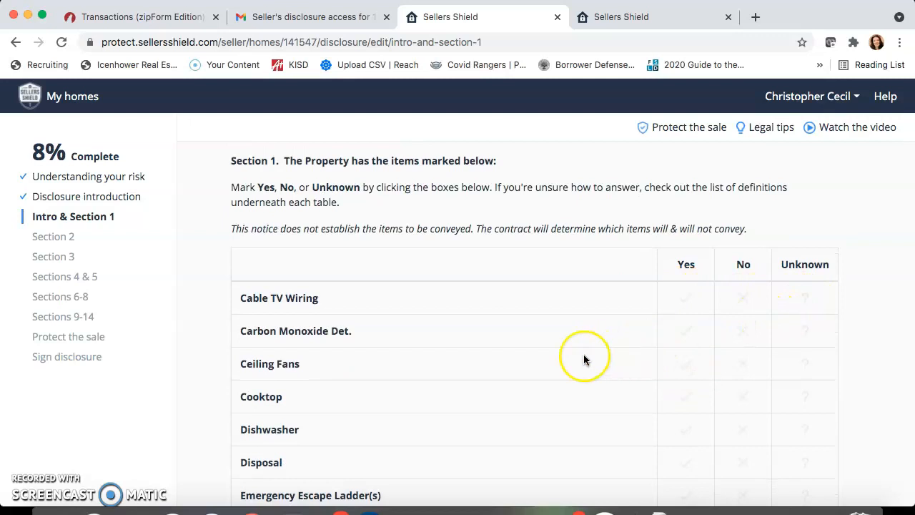
pyautogui.scroll(-2, 584, 359)
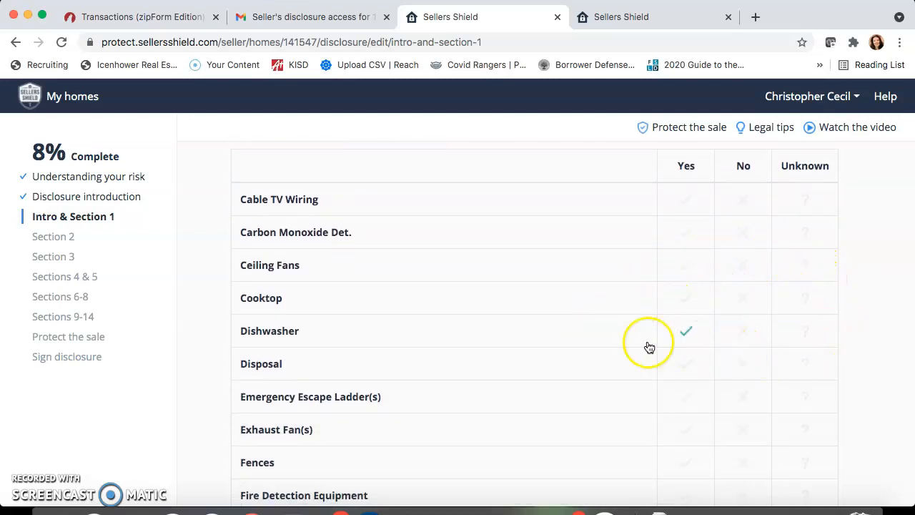
pyautogui.scroll(-3, 587, 361)
pyautogui.scroll(-1, 586, 364)
pyautogui.click(700, 271)
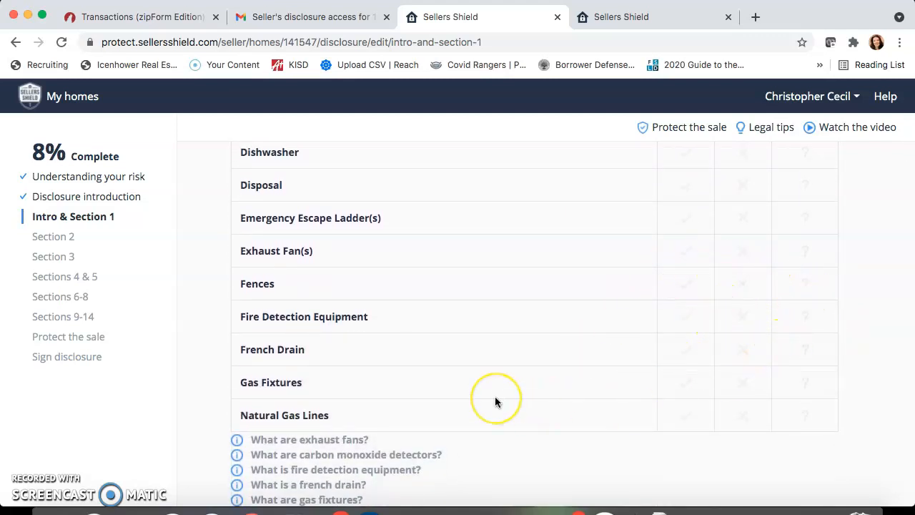
pyautogui.scroll(-2, 495, 402)
pyautogui.scroll(-2, 496, 402)
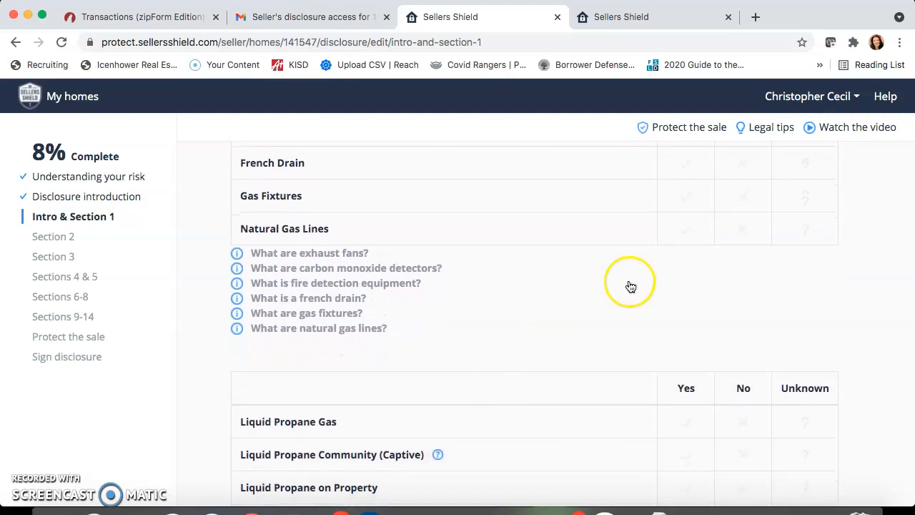
pyautogui.scroll(-3, 629, 286)
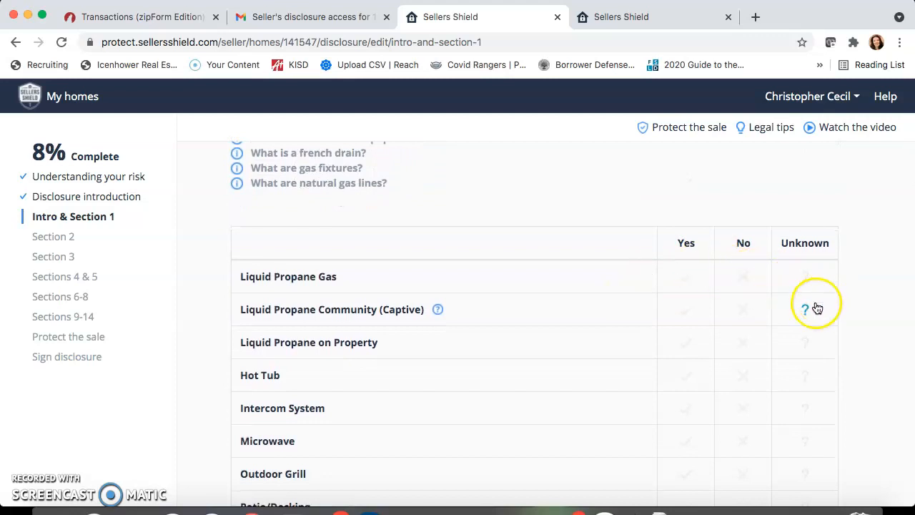
pyautogui.scroll(-1, 578, 373)
pyautogui.scroll(-10, 579, 373)
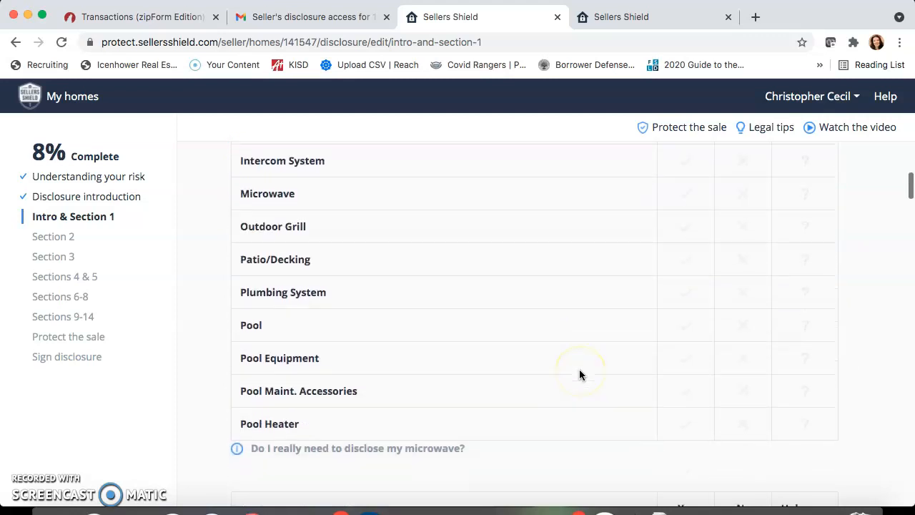
pyautogui.scroll(-9, 579, 374)
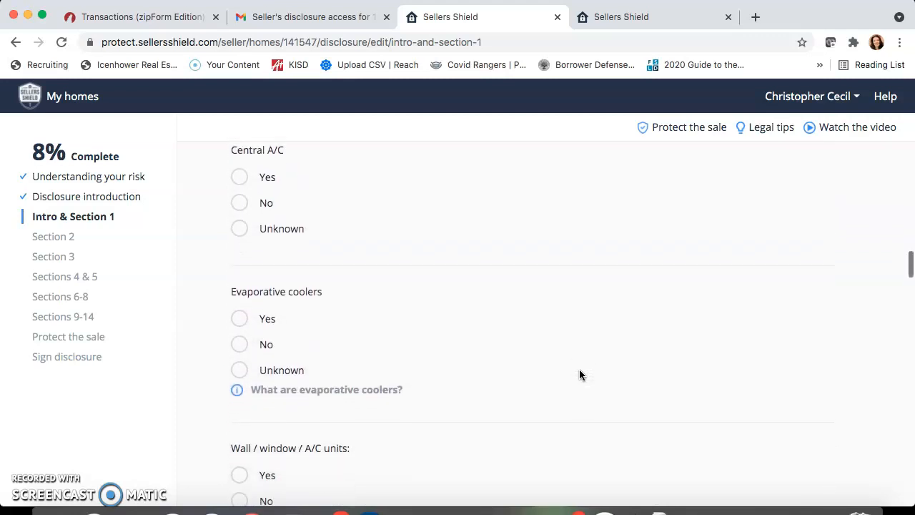
pyautogui.scroll(-5, 580, 374)
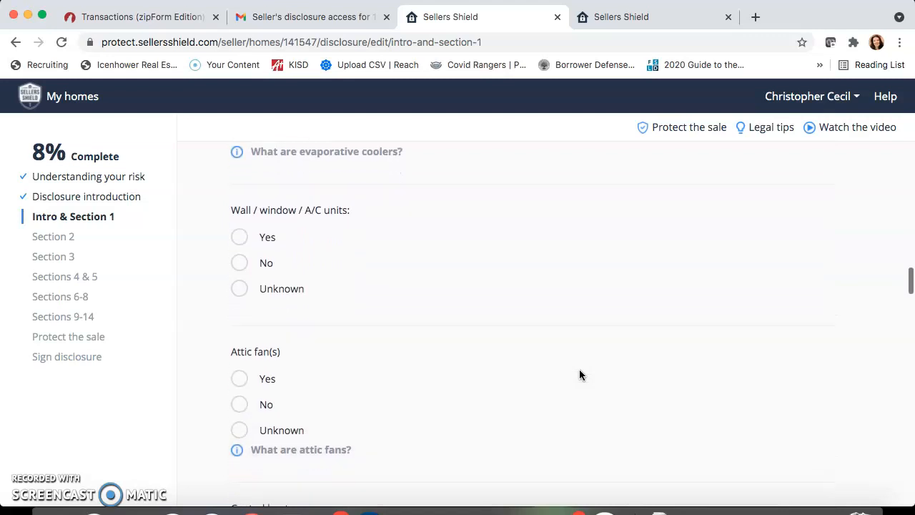
pyautogui.scroll(-7, 578, 374)
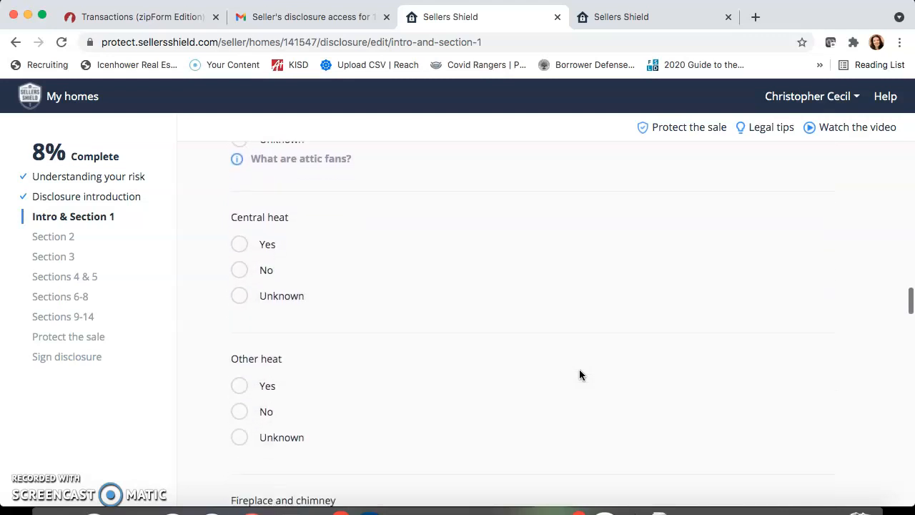
pyautogui.scroll(-5, 579, 374)
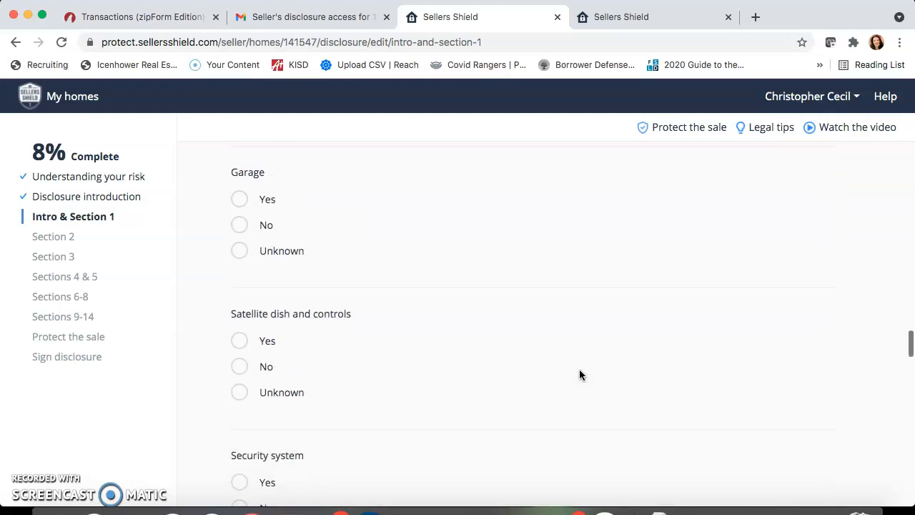
pyautogui.scroll(-5, 579, 375)
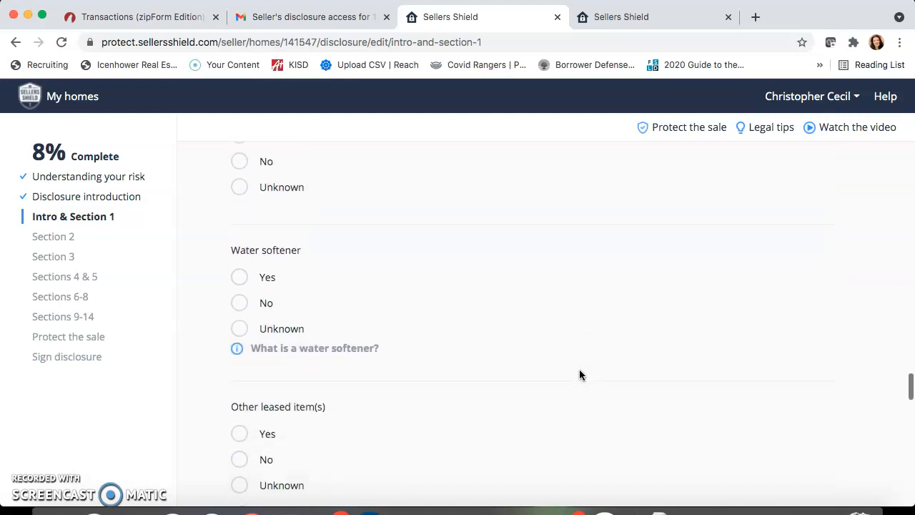
pyautogui.scroll(-6, 579, 375)
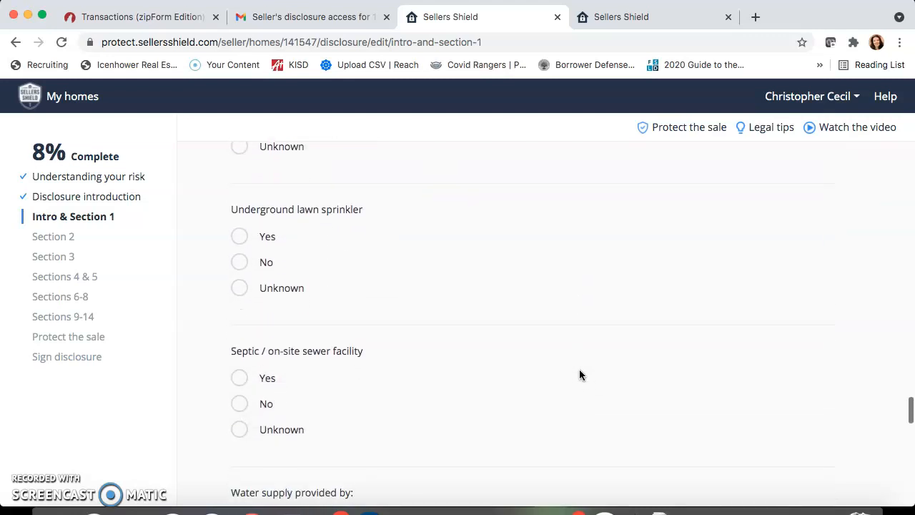
pyautogui.scroll(-3, 579, 374)
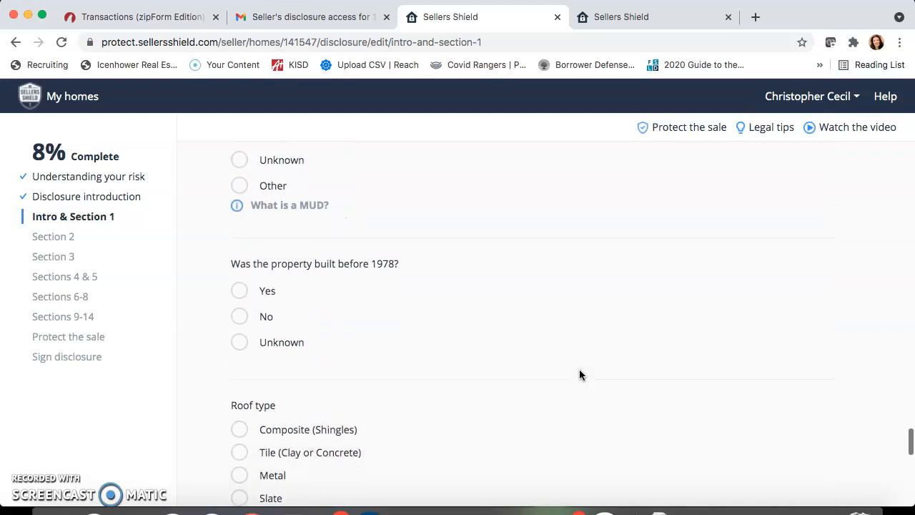
pyautogui.scroll(-4, 579, 374)
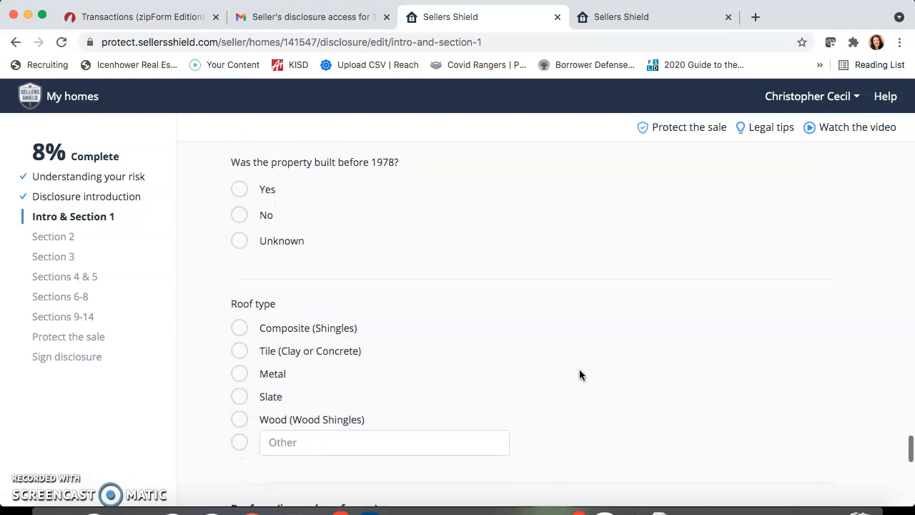
pyautogui.scroll(-5, 578, 375)
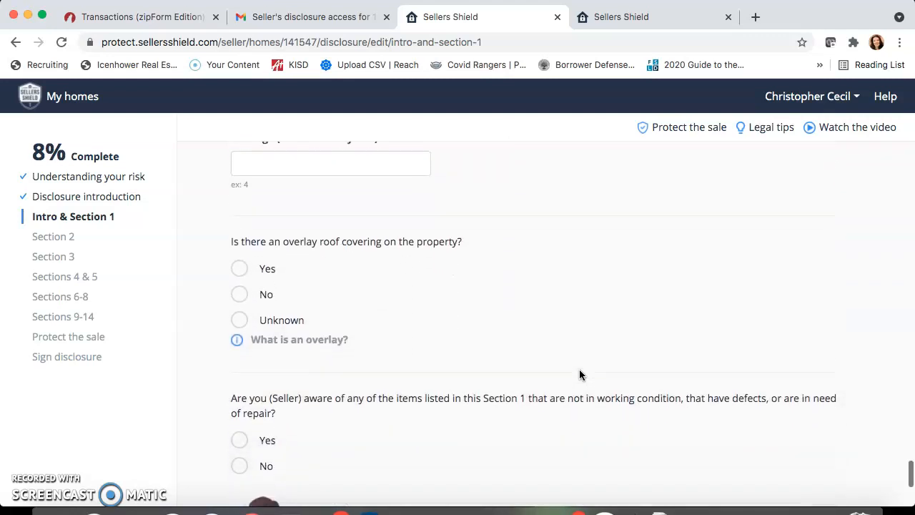
pyautogui.scroll(-1, 579, 373)
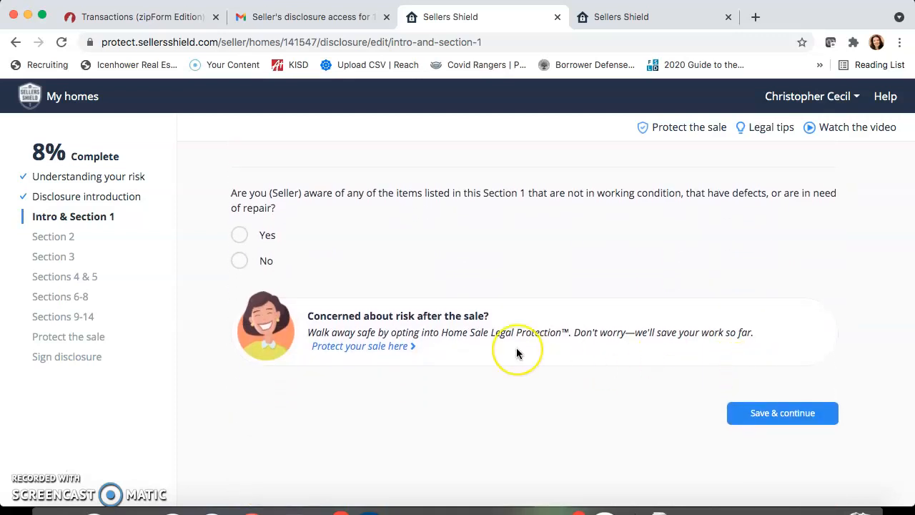
pyautogui.scroll(20, 517, 352)
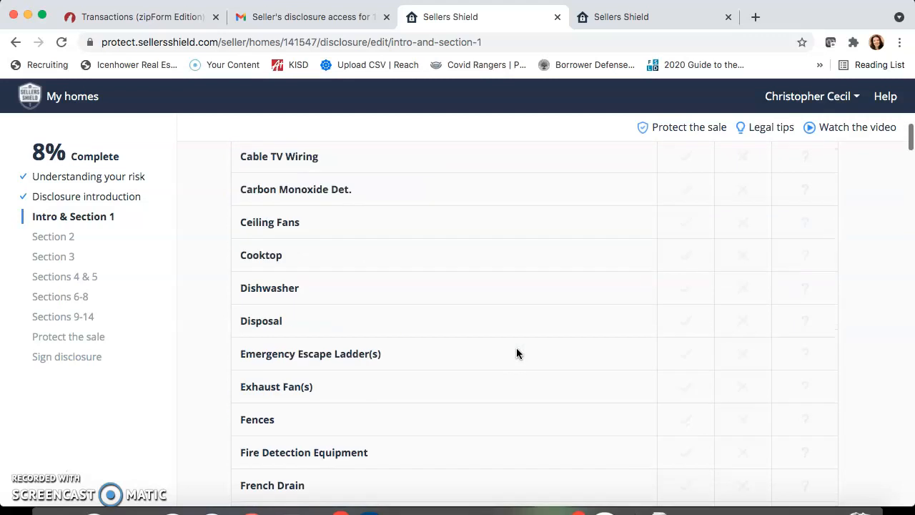